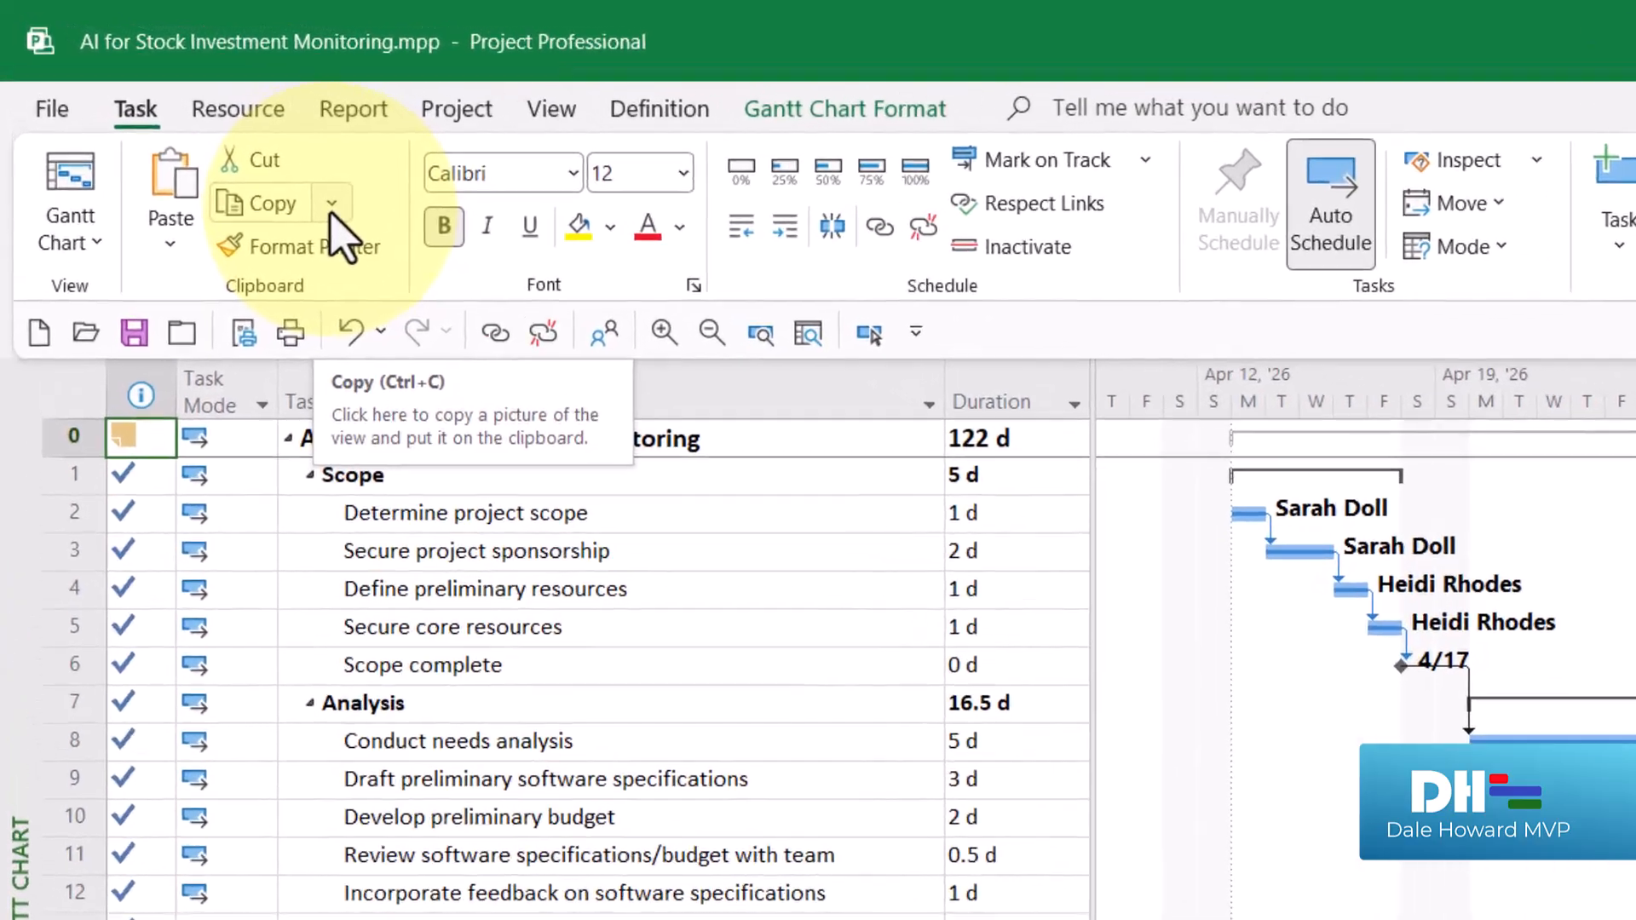
# Try the For printer, To GIF image file, For screen and Selected rows options of Copy Picture, and cancel without copying.
pyautogui.click(227, 141)
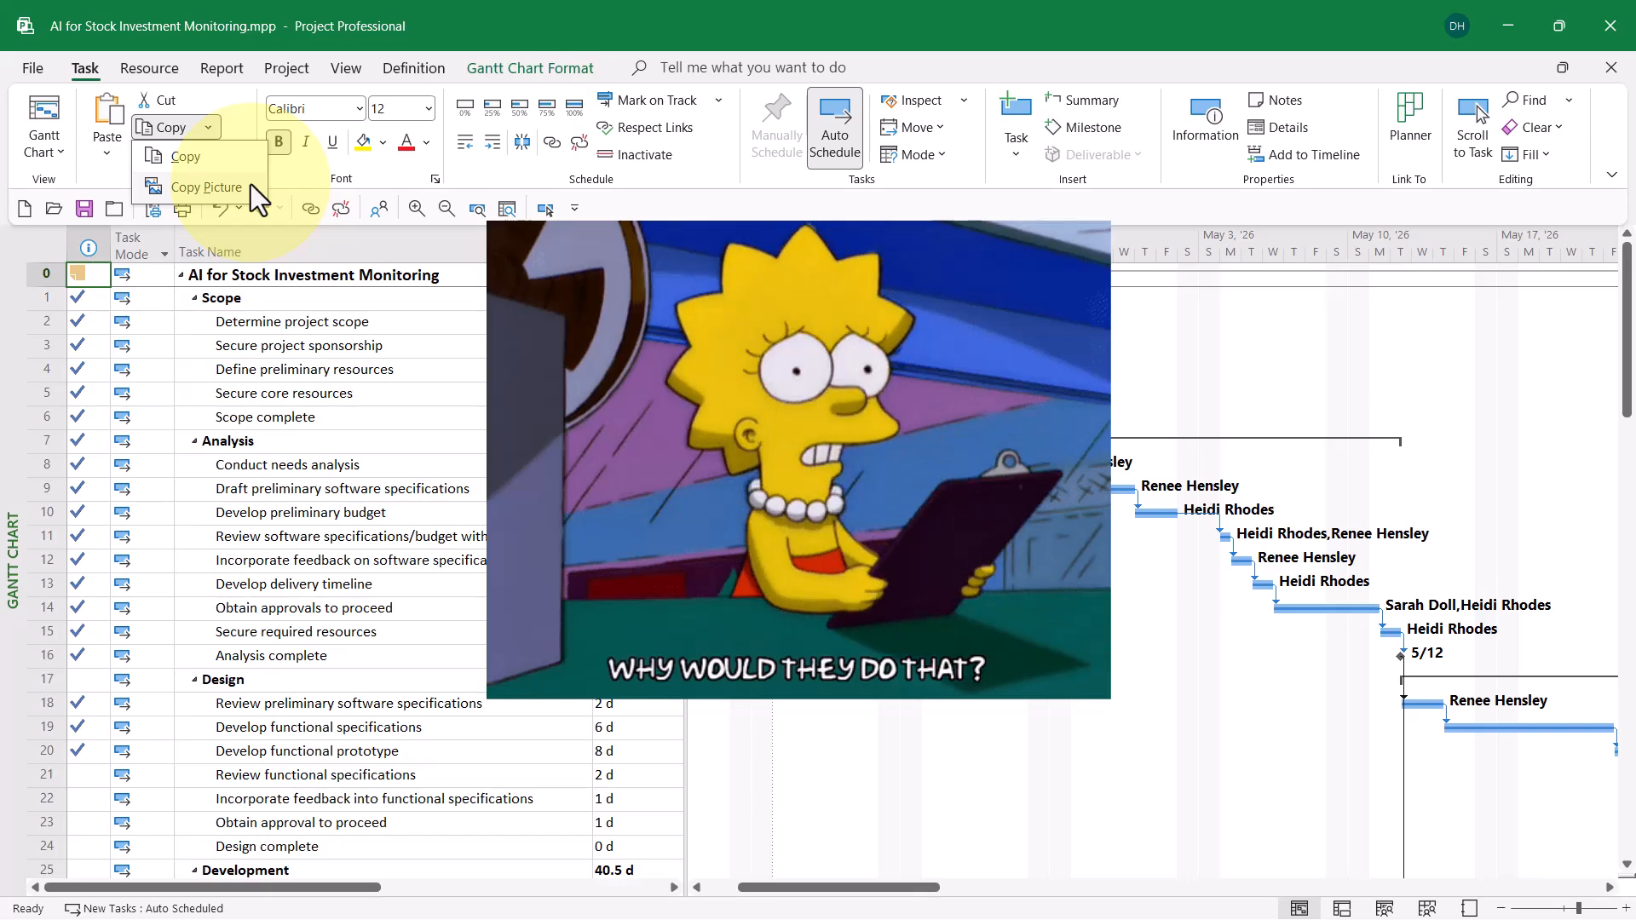
pyautogui.click(250, 184)
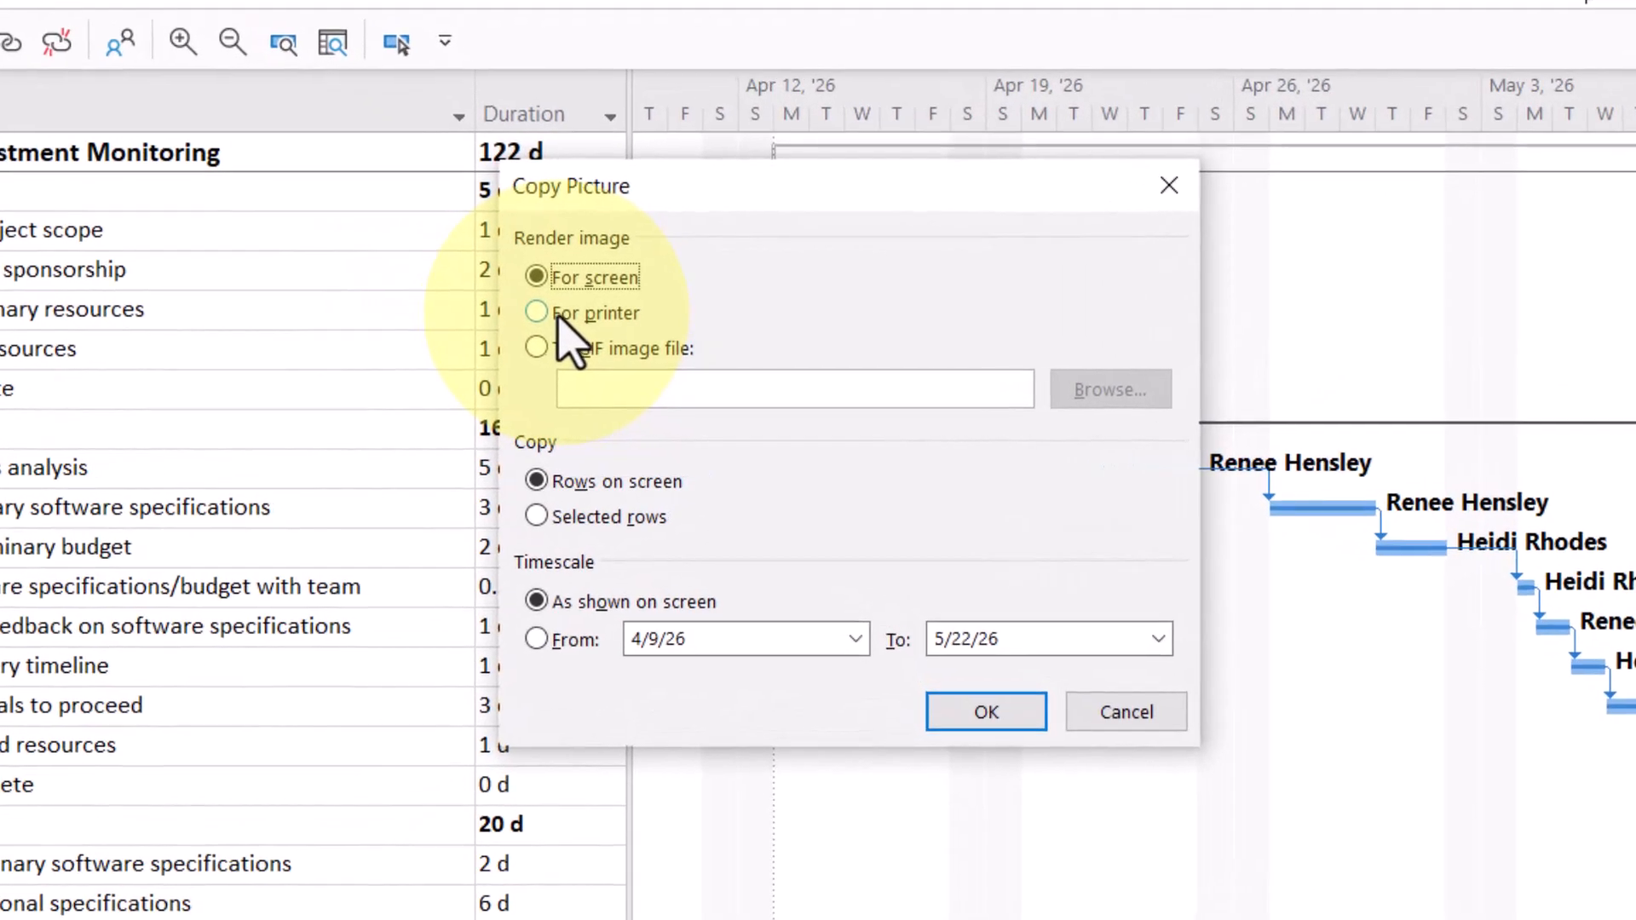
pyautogui.click(641, 373)
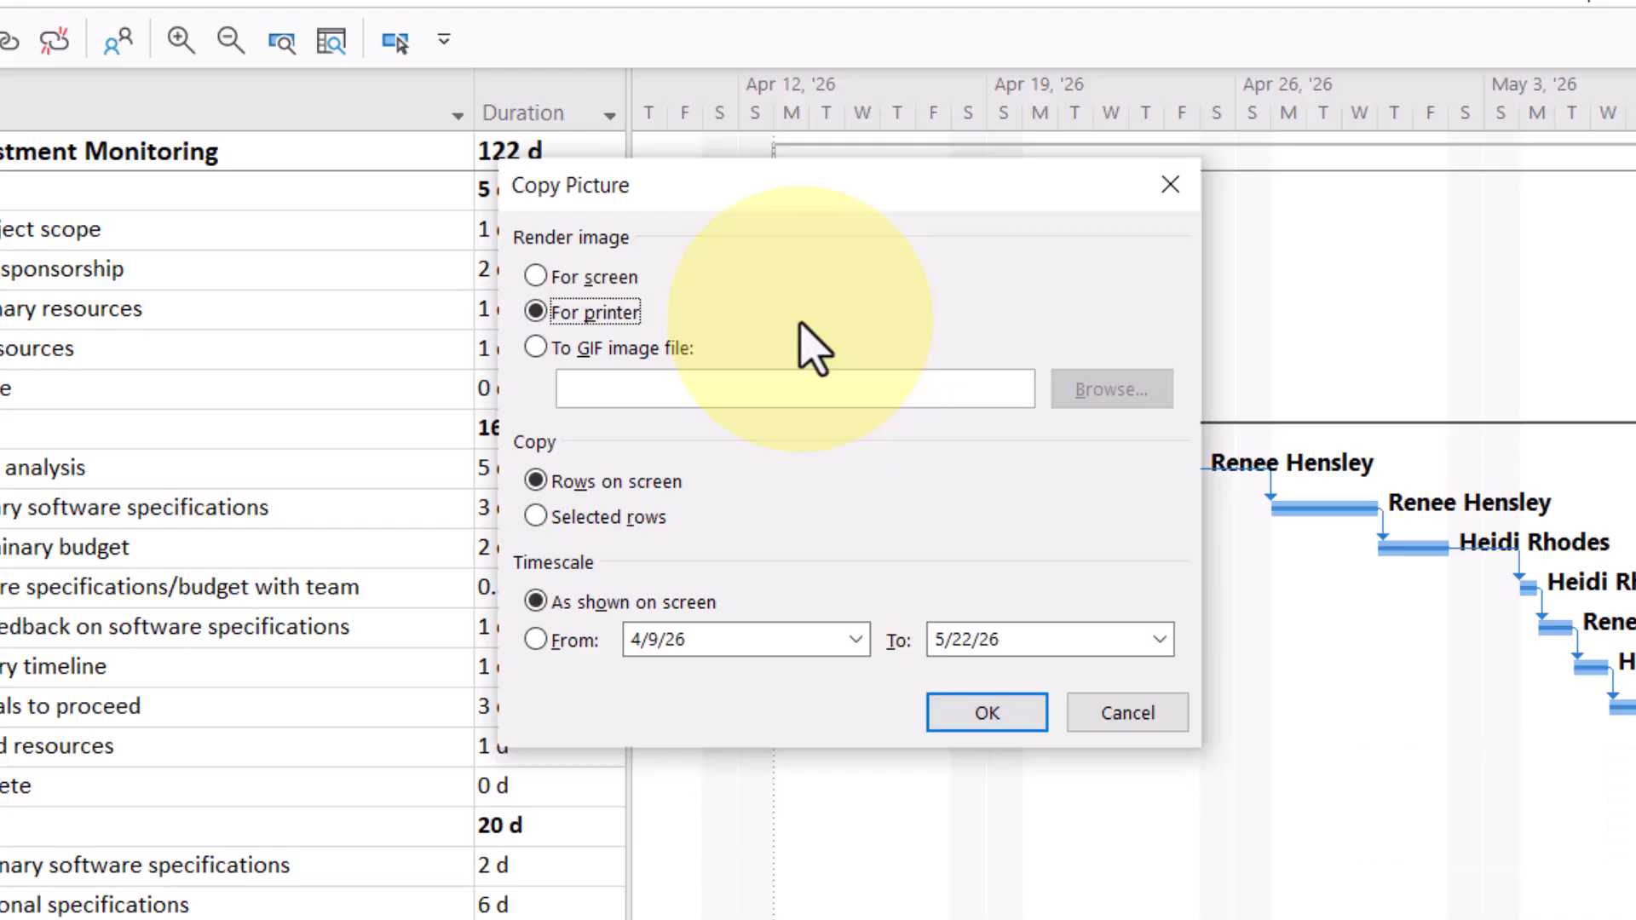
pyautogui.click(537, 347)
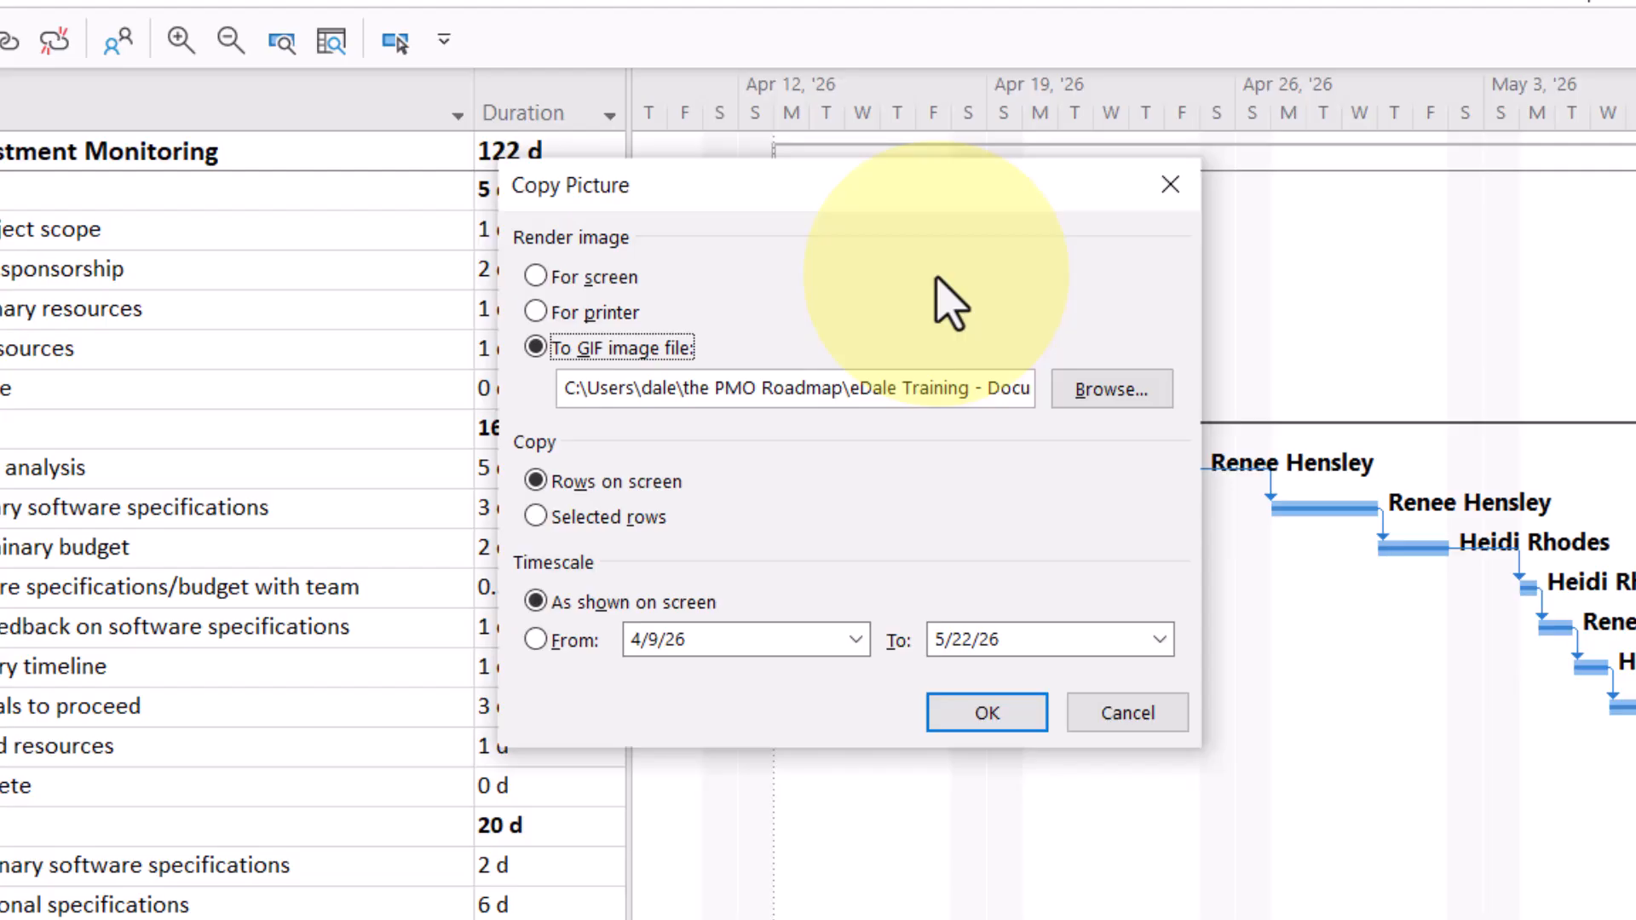
pyautogui.click(602, 285)
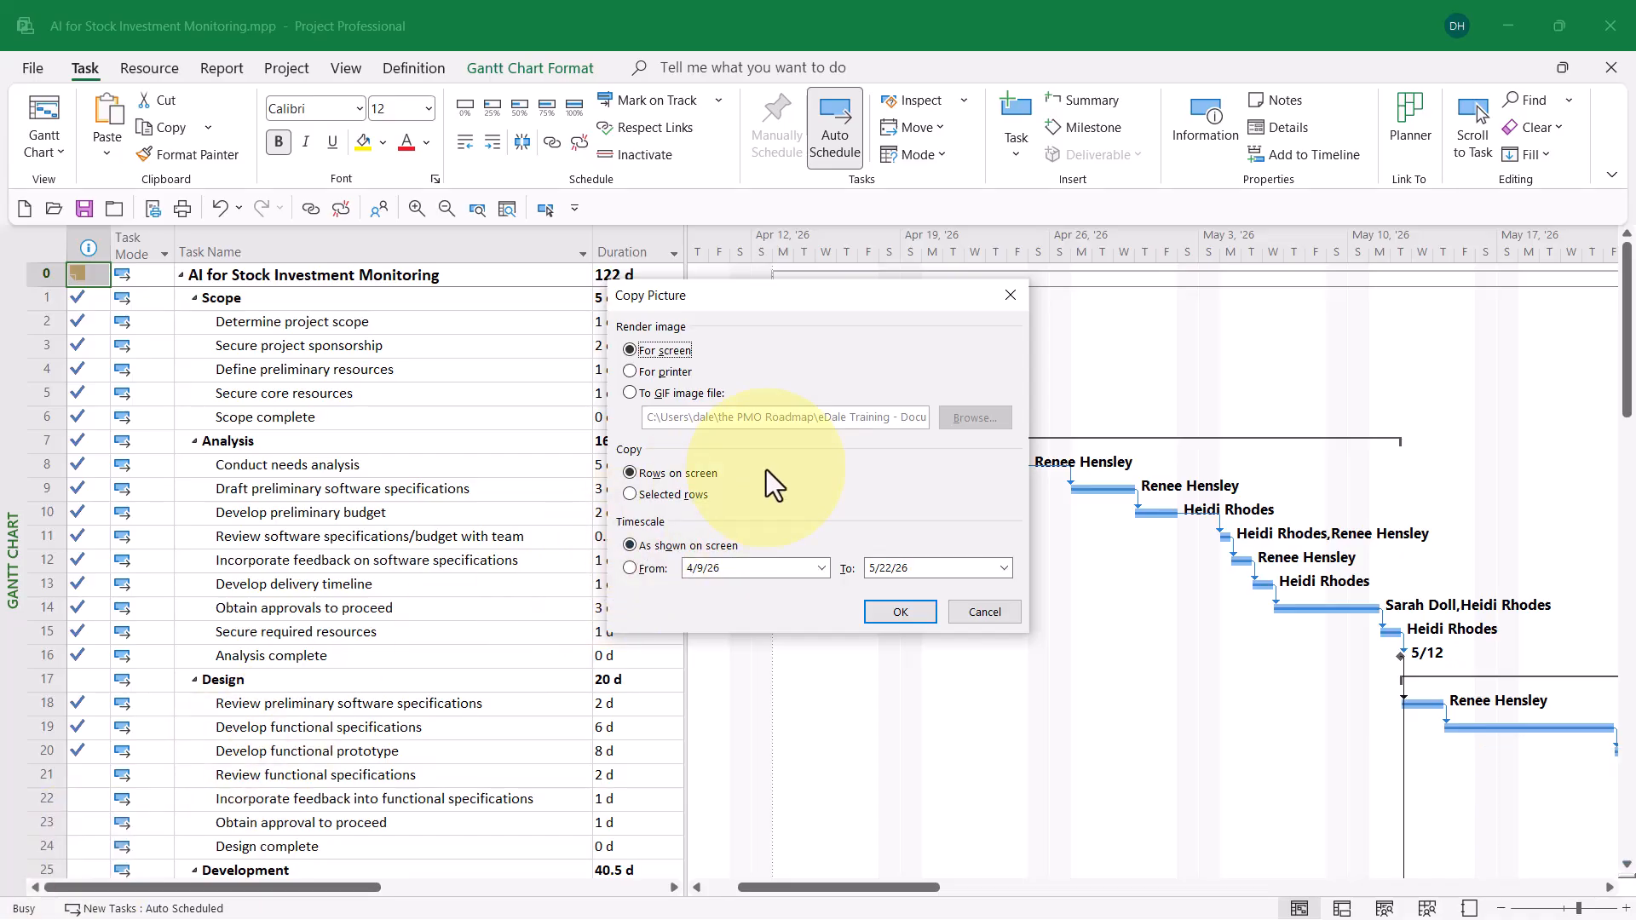
pyautogui.click(646, 493)
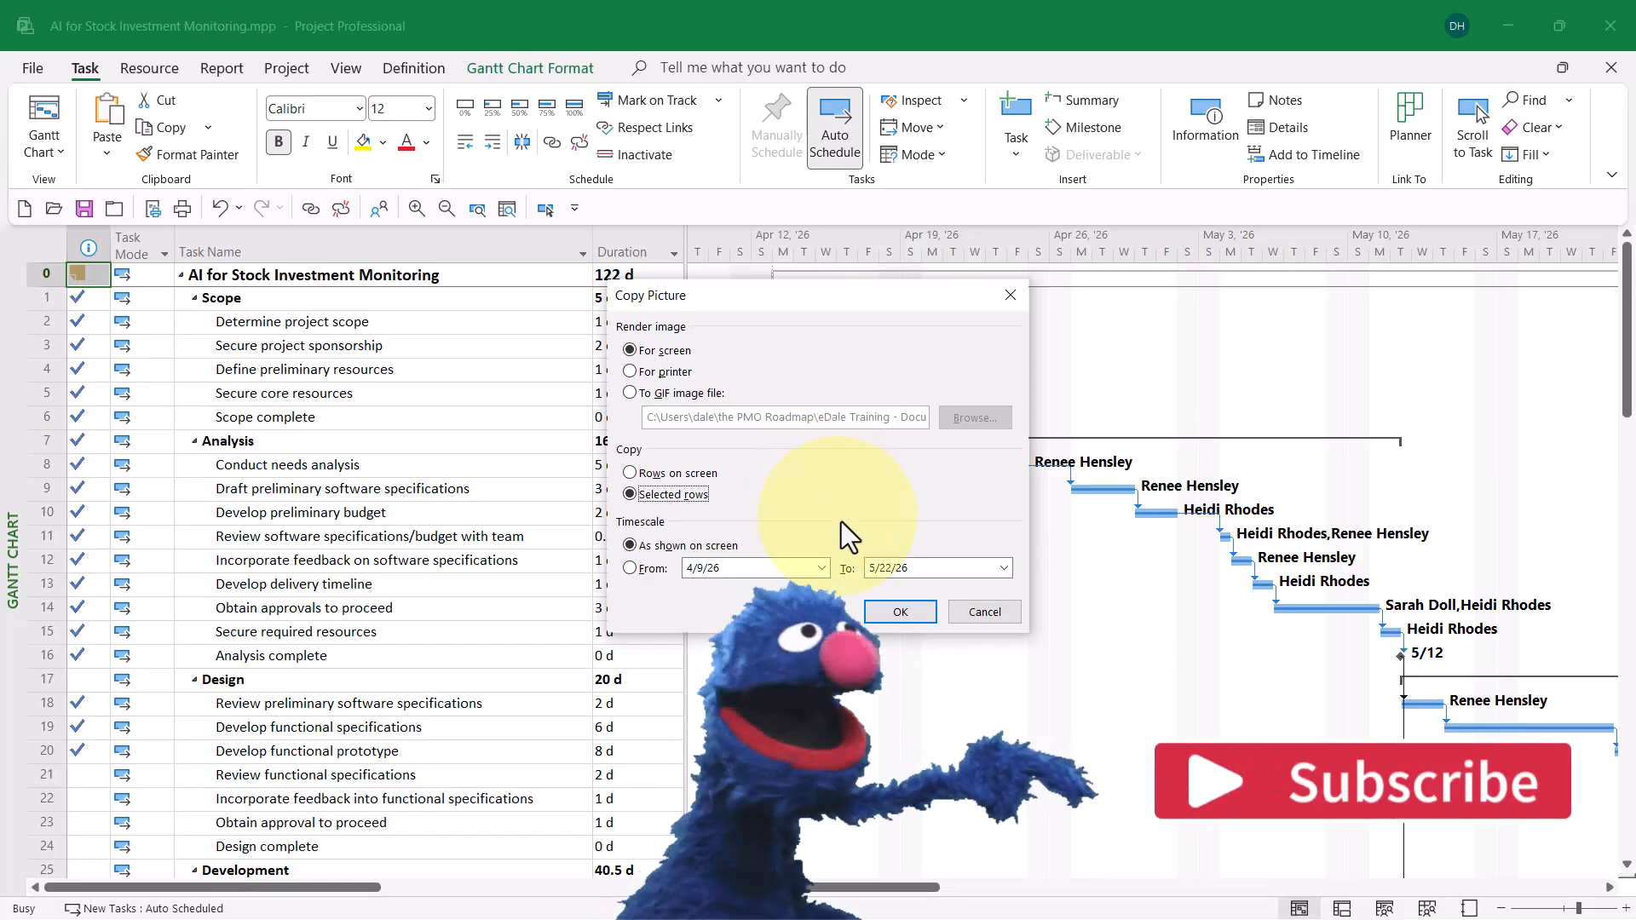
pyautogui.click(982, 613)
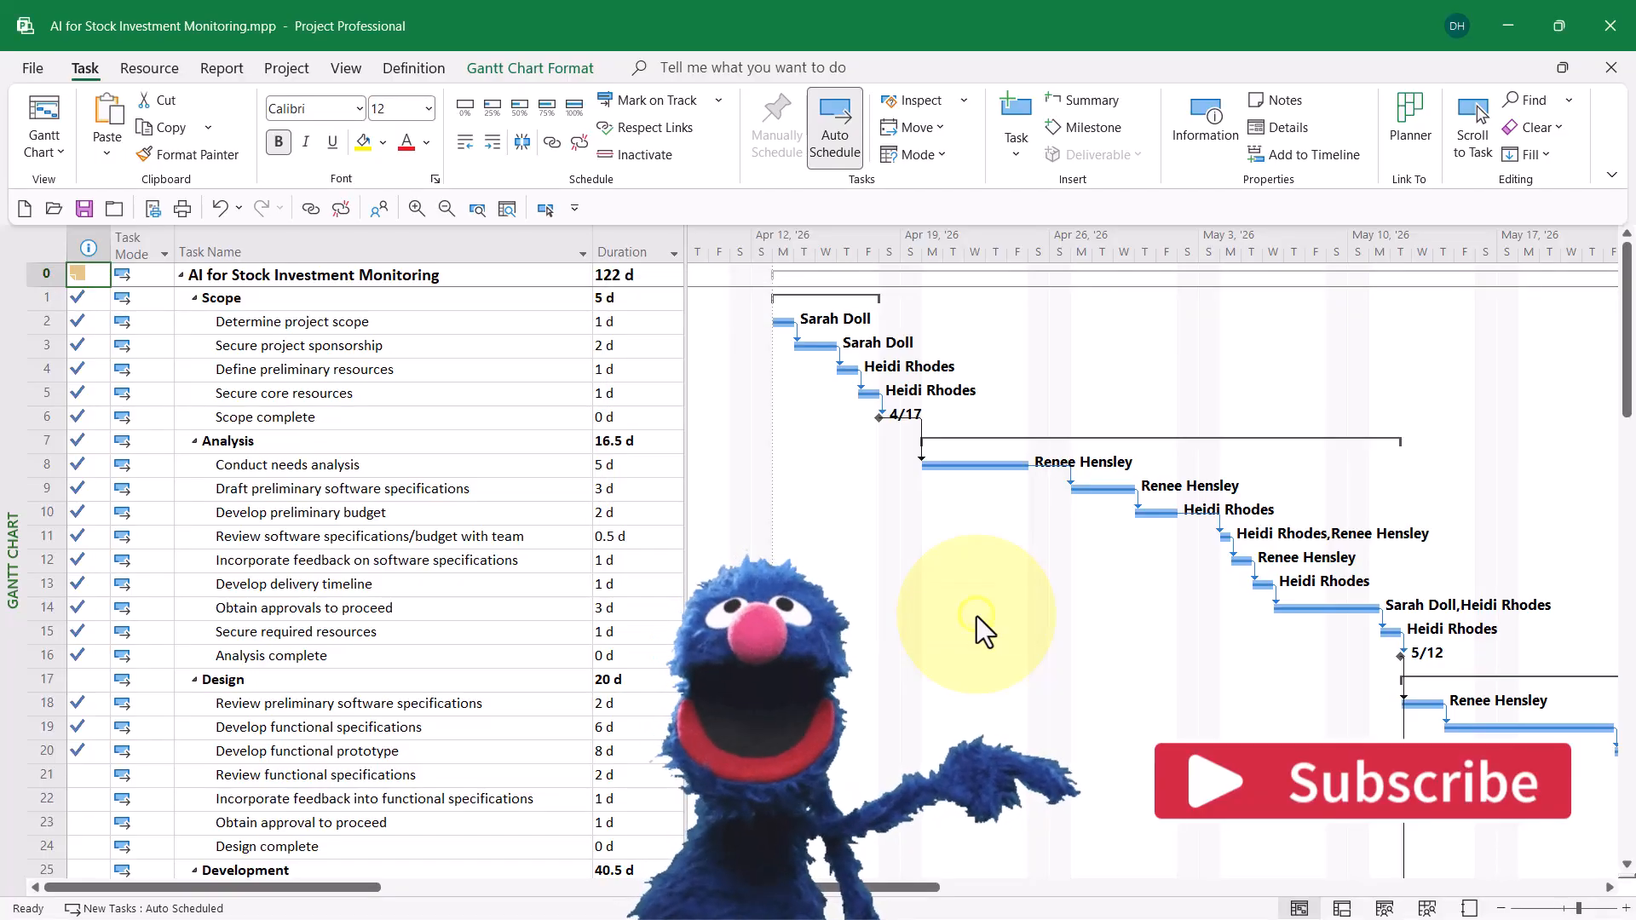
# Select tasks 1 through 16, check the Copy Picture settings for the selected rows, and cancel without copying.
pyautogui.click(389, 296)
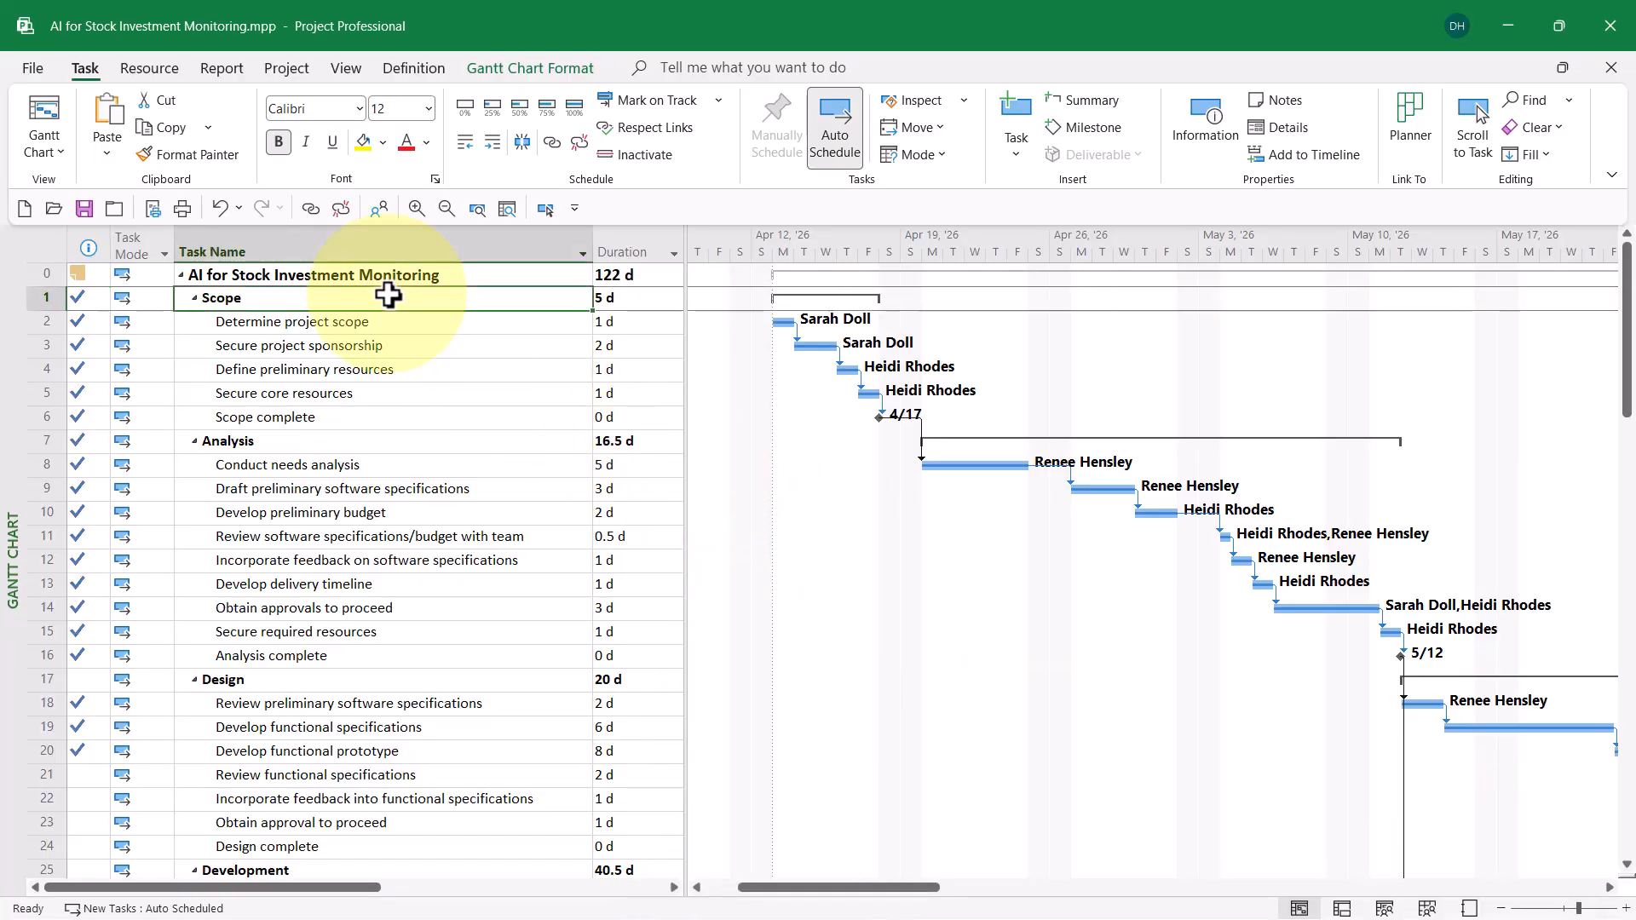
pyautogui.moveTo(389, 296); pyautogui.dragTo(358, 649)
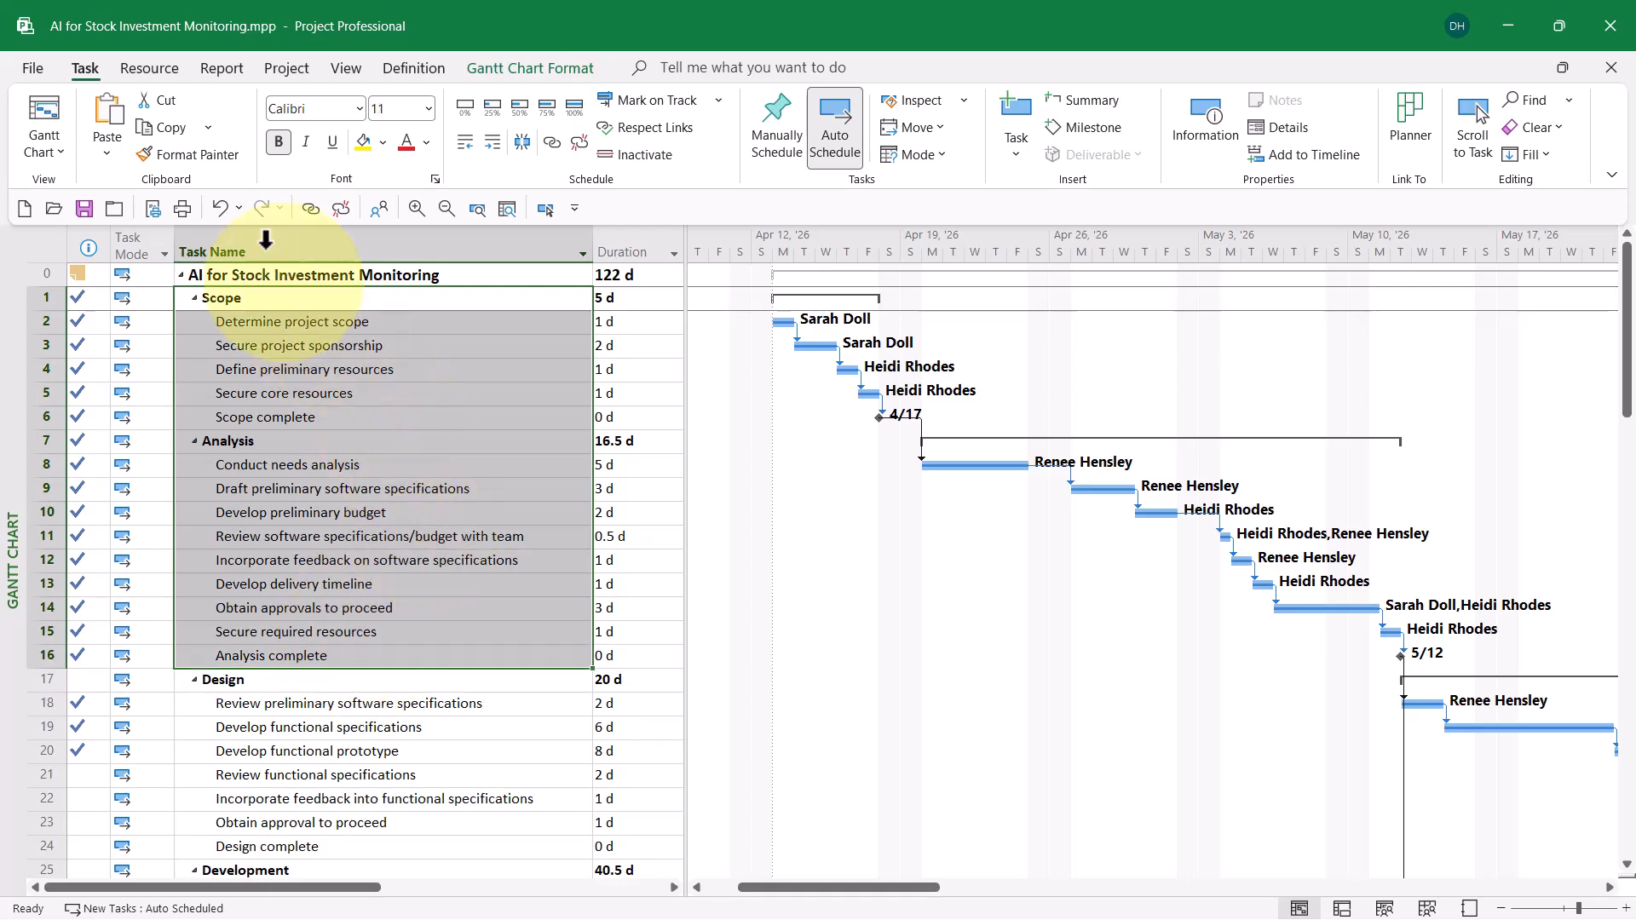
pyautogui.click(206, 131)
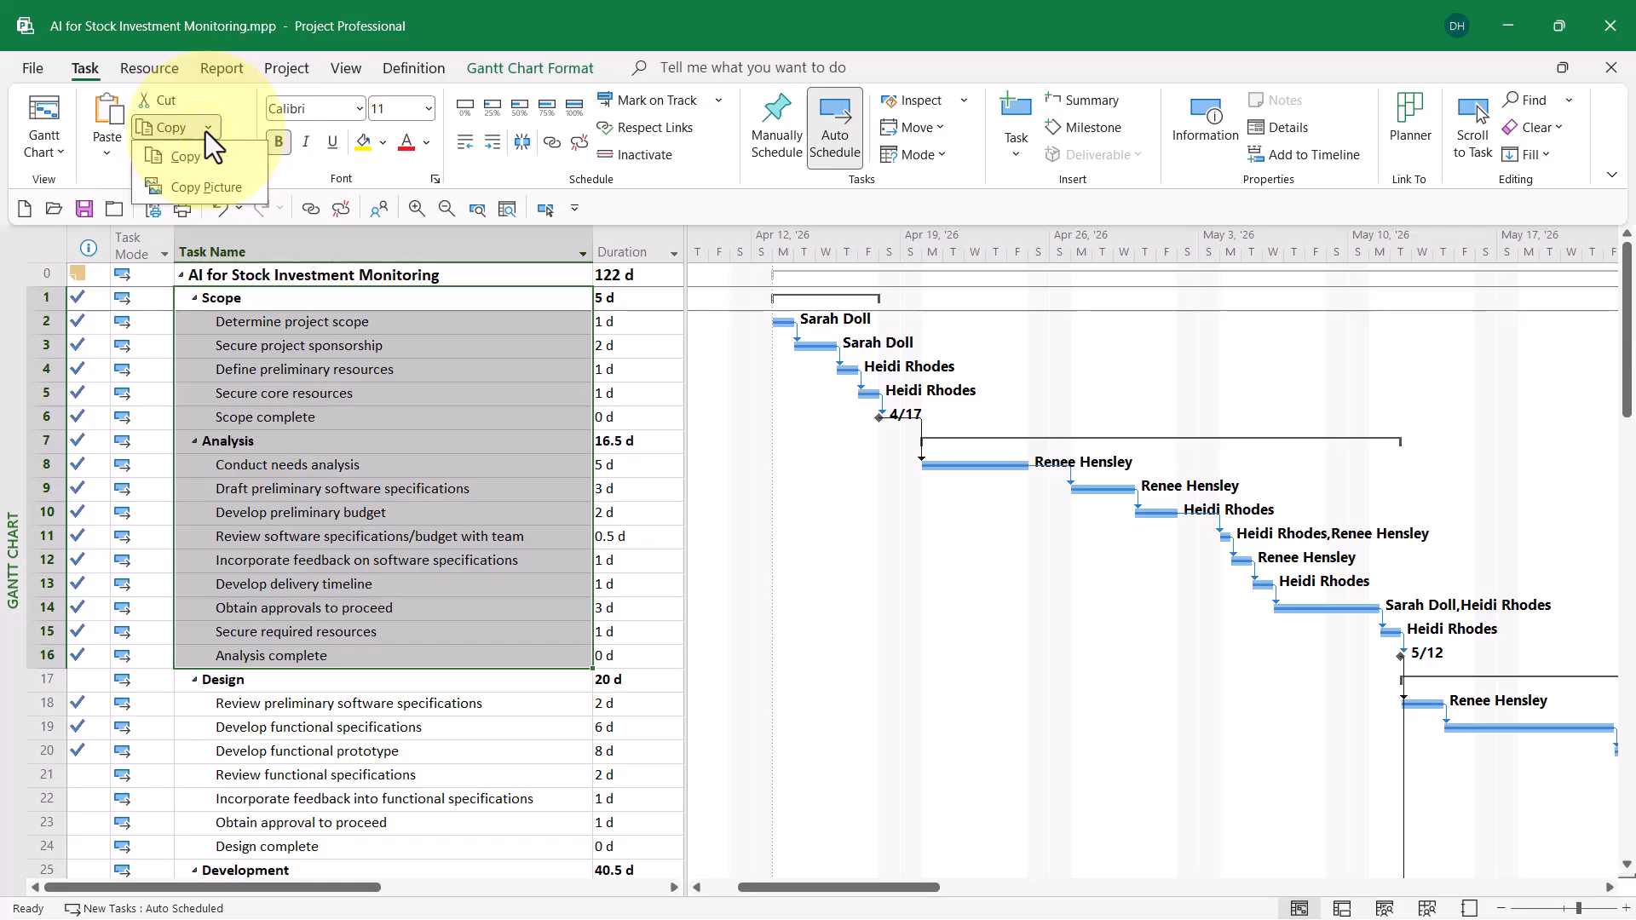
pyautogui.click(212, 190)
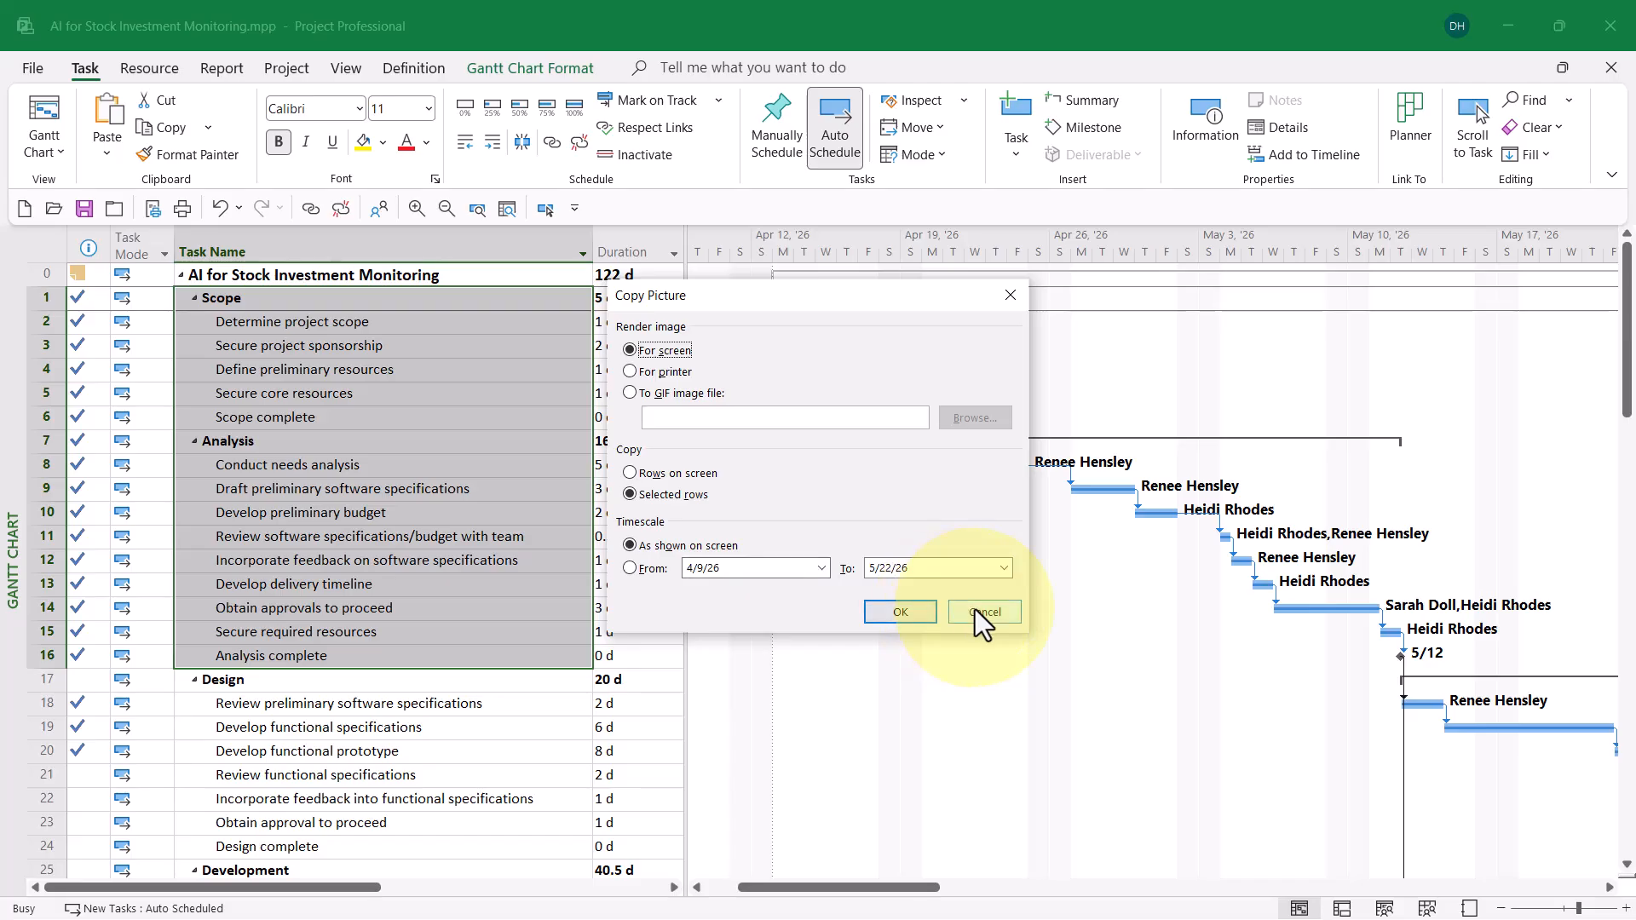
pyautogui.click(983, 612)
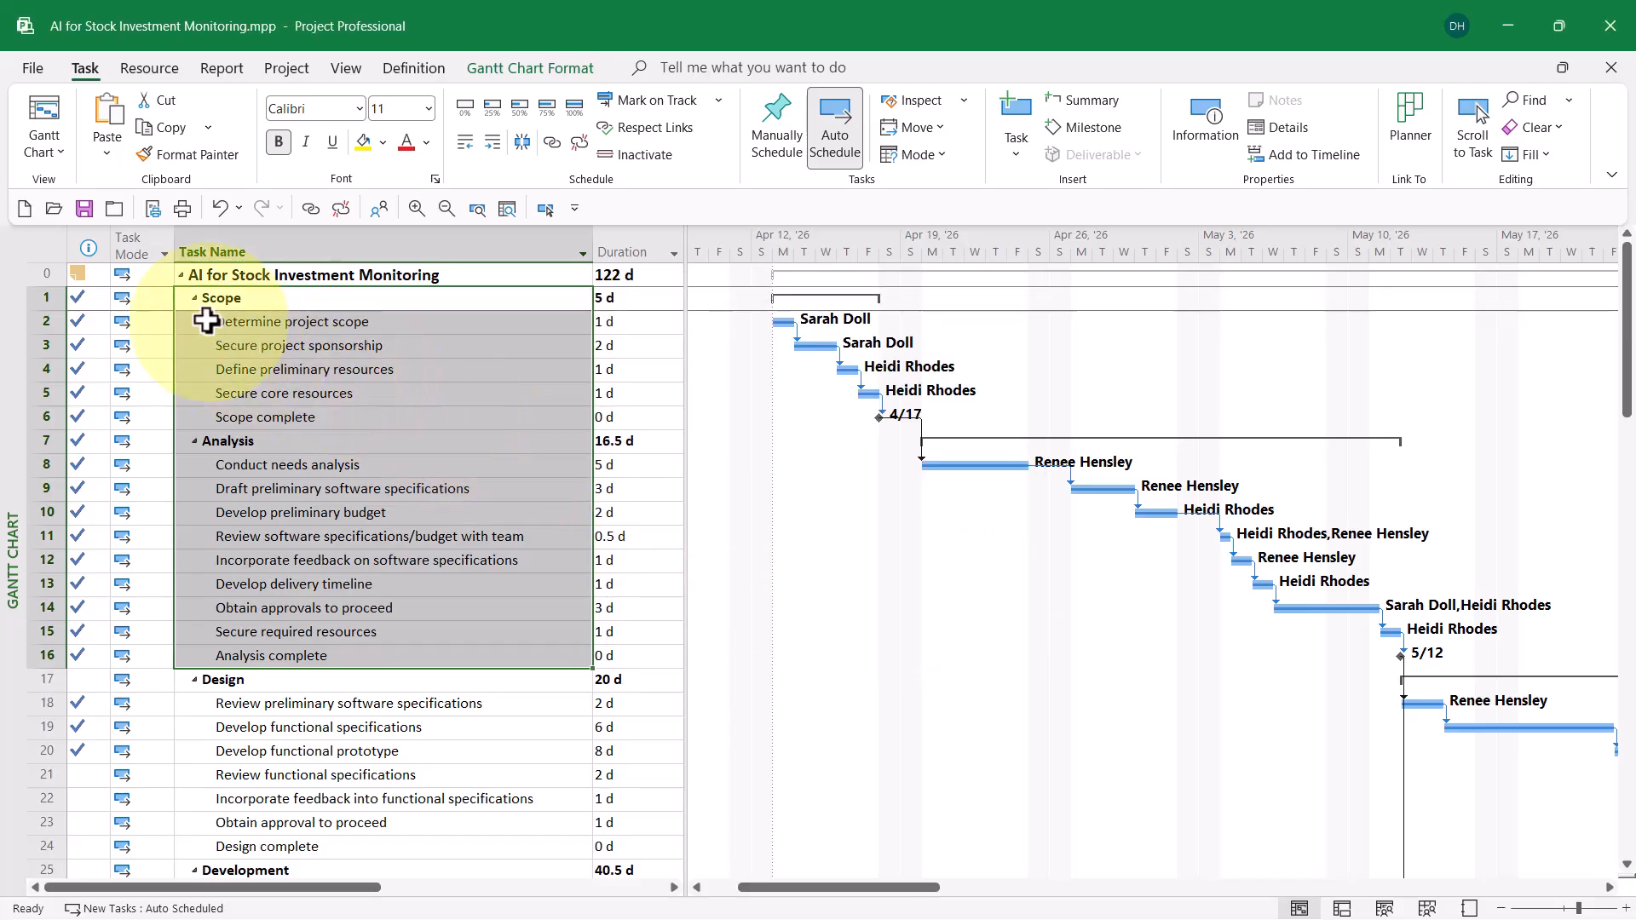
# Try selecting the entire task table, and return the selection to the project summary row's indicator cell.
pyautogui.click(88, 275)
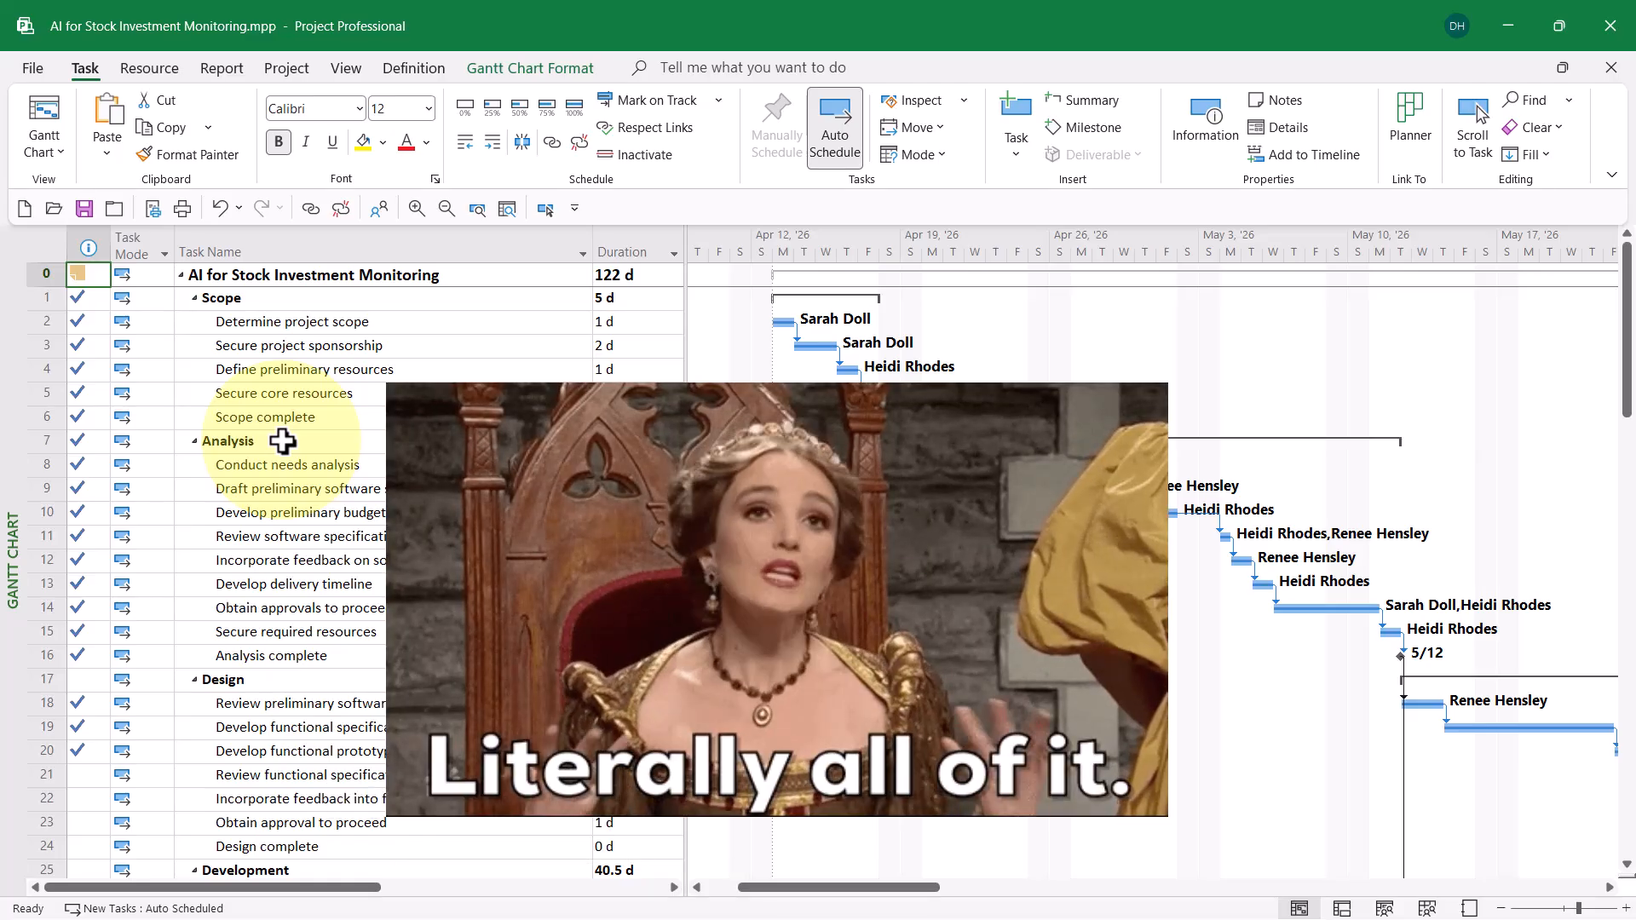
pyautogui.click(50, 248)
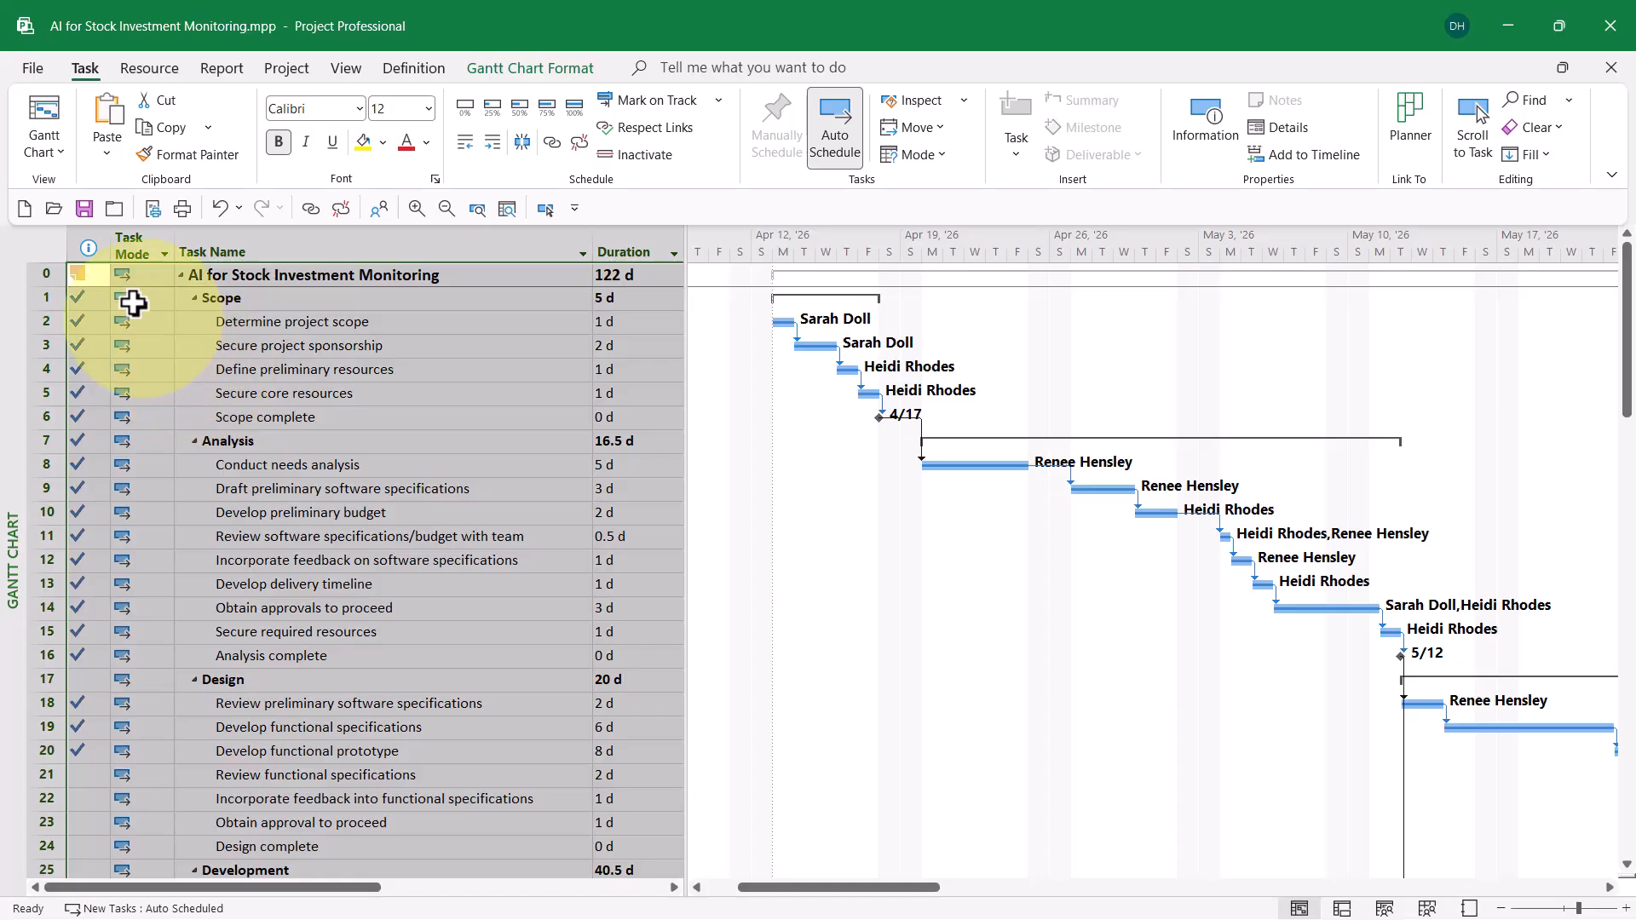
pyautogui.click(106, 279)
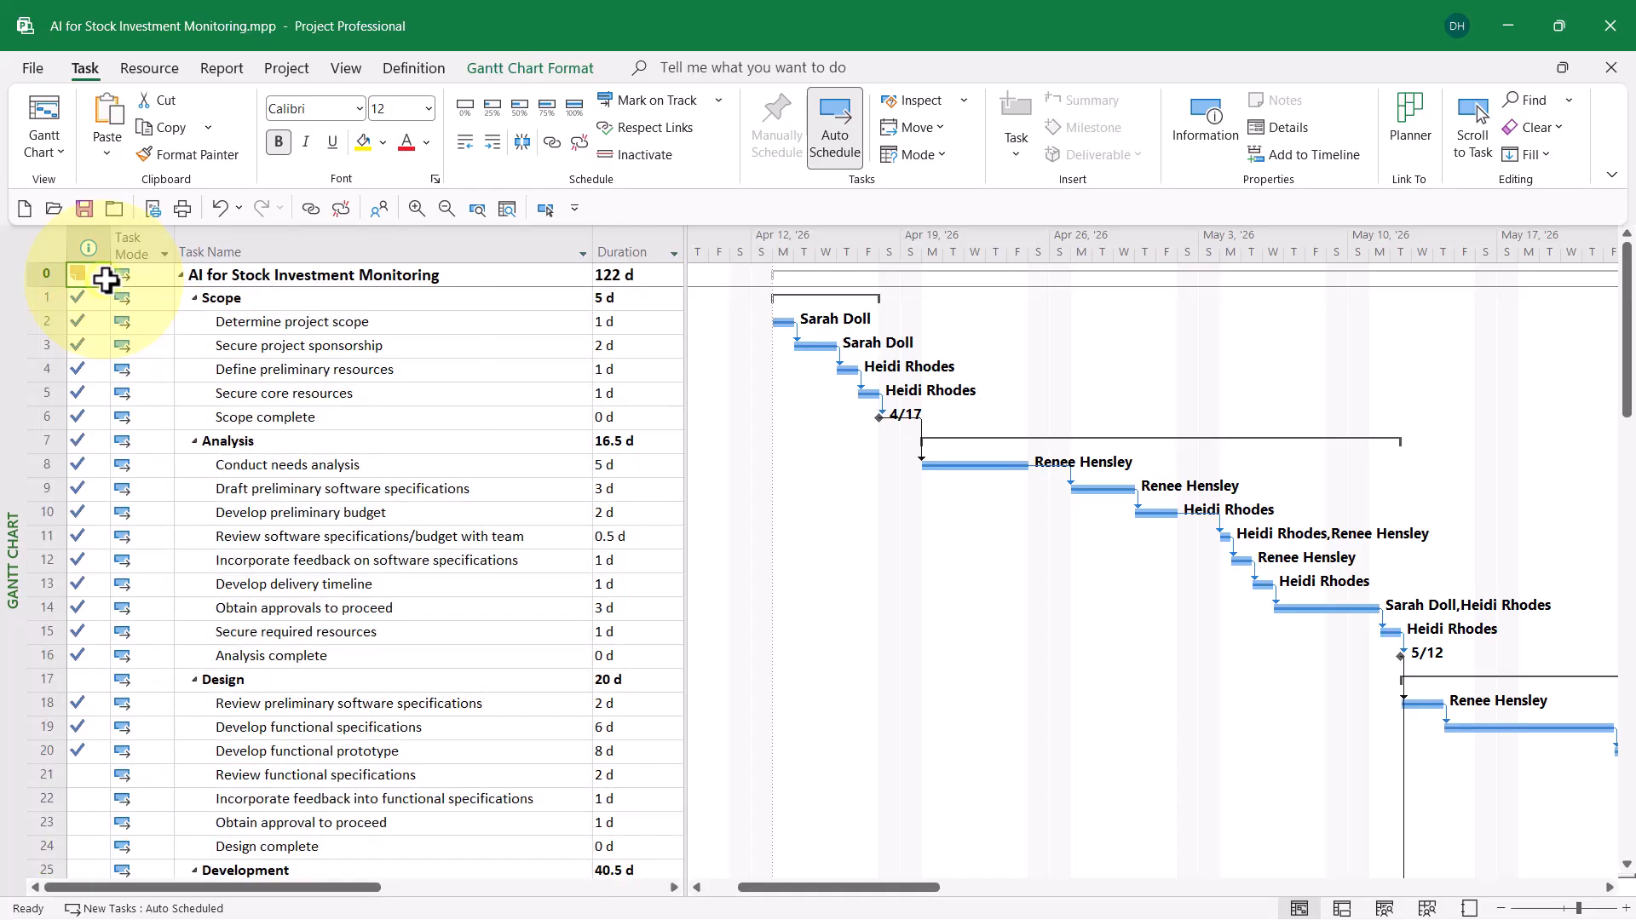
# Try the From/To timescale option of Copy Picture, set it back to As shown on screen, and cancel without copying.
pyautogui.click(206, 136)
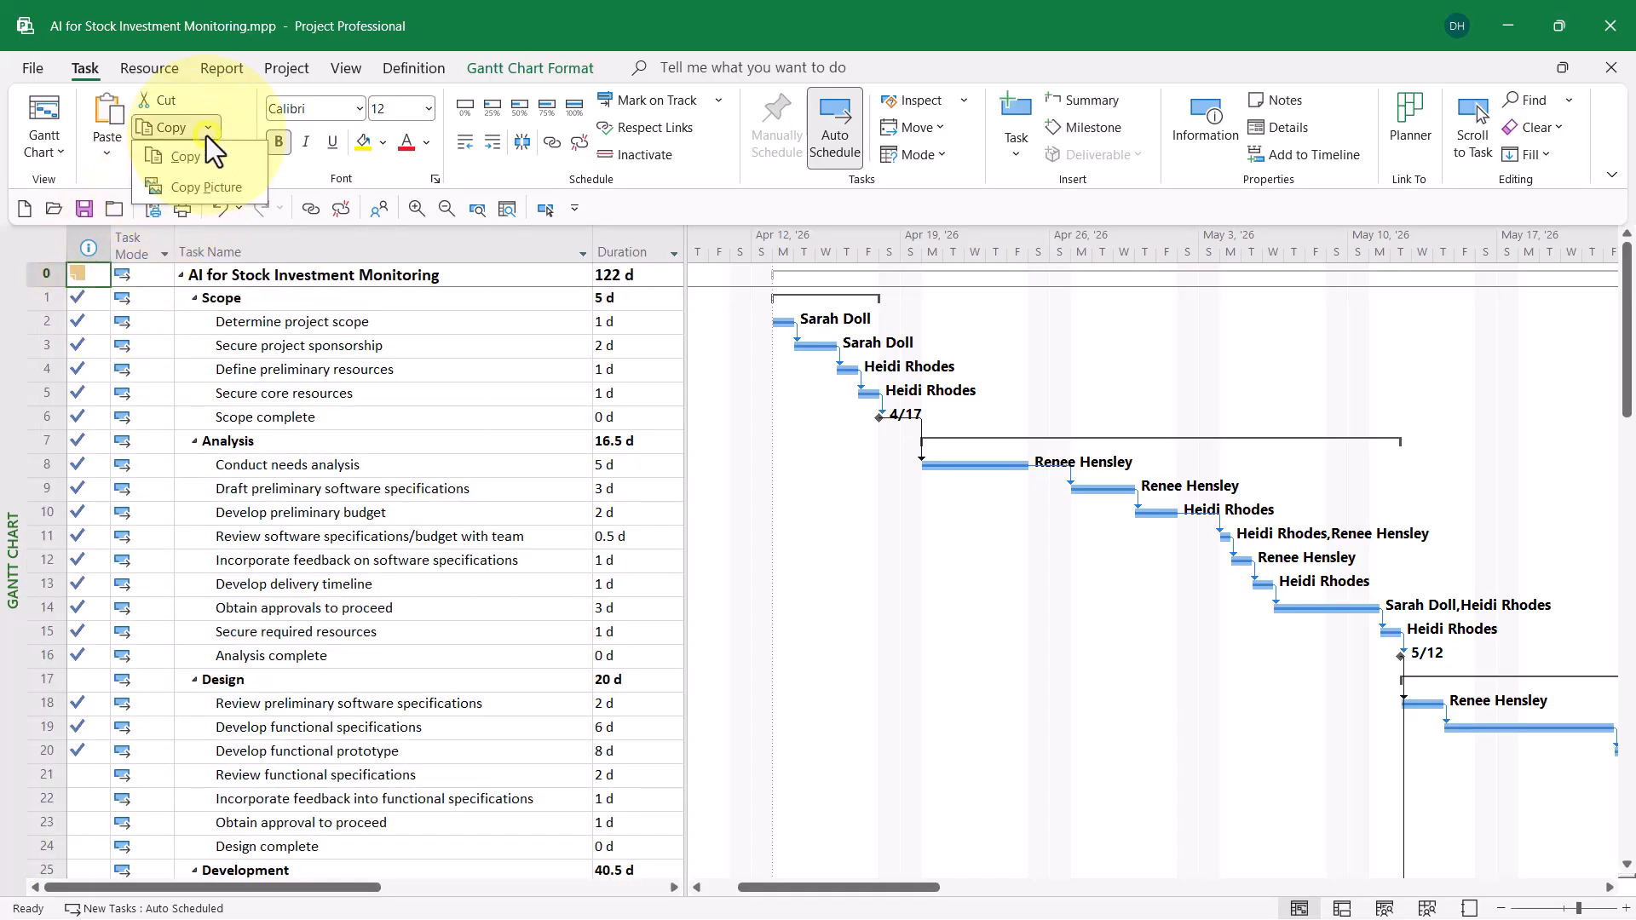
pyautogui.click(208, 191)
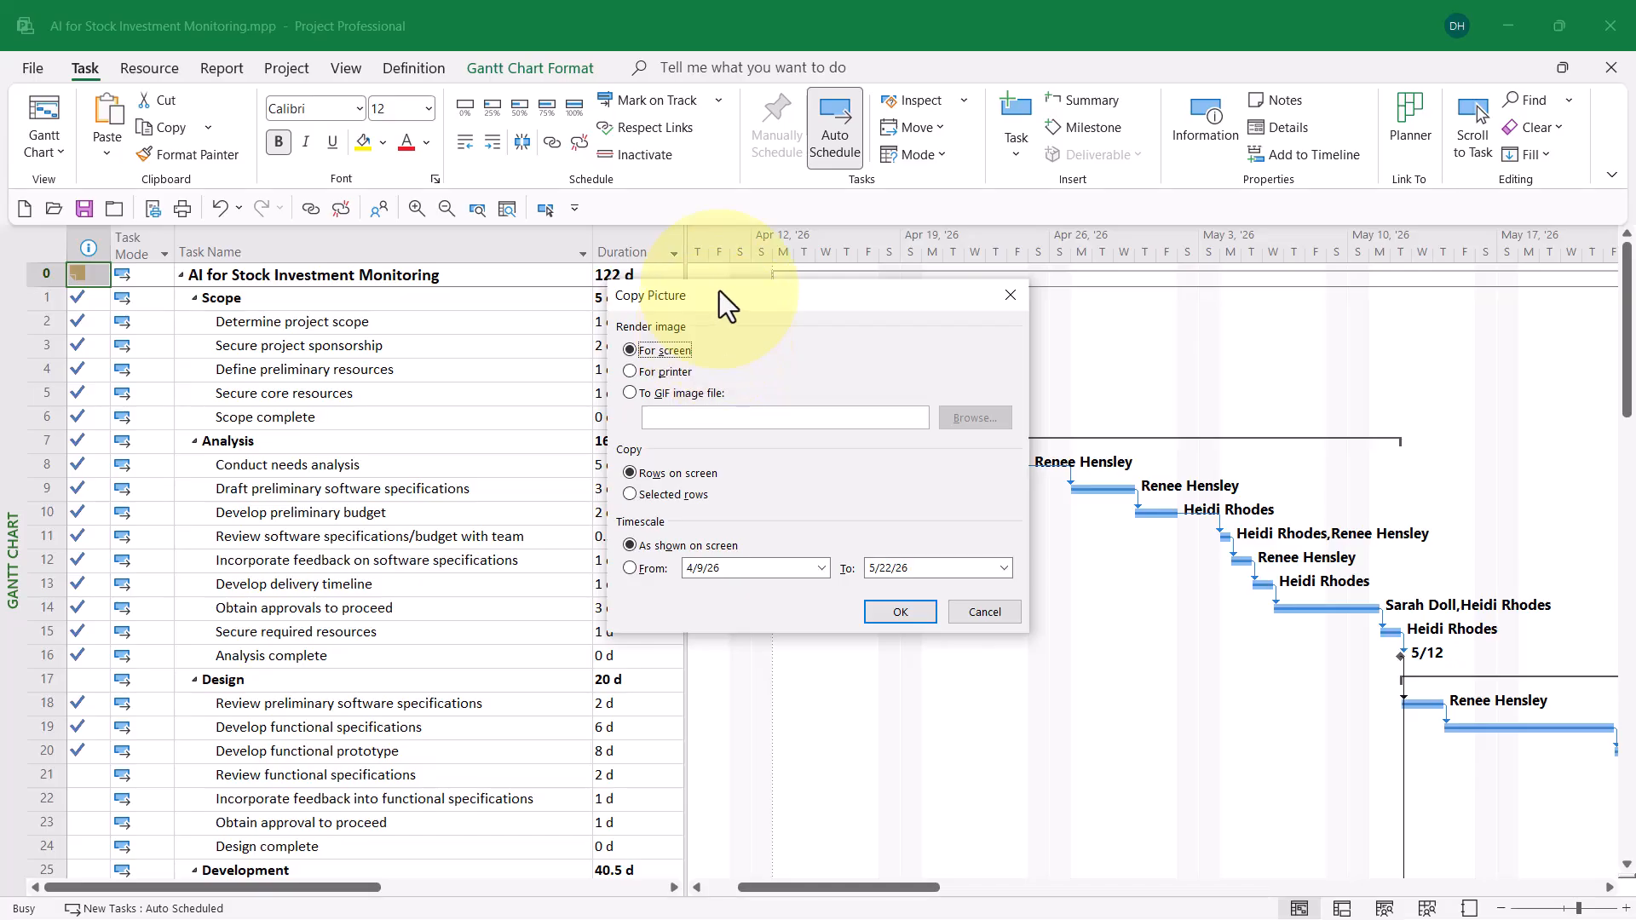
pyautogui.moveTo(720, 290); pyautogui.dragTo(361, 254)
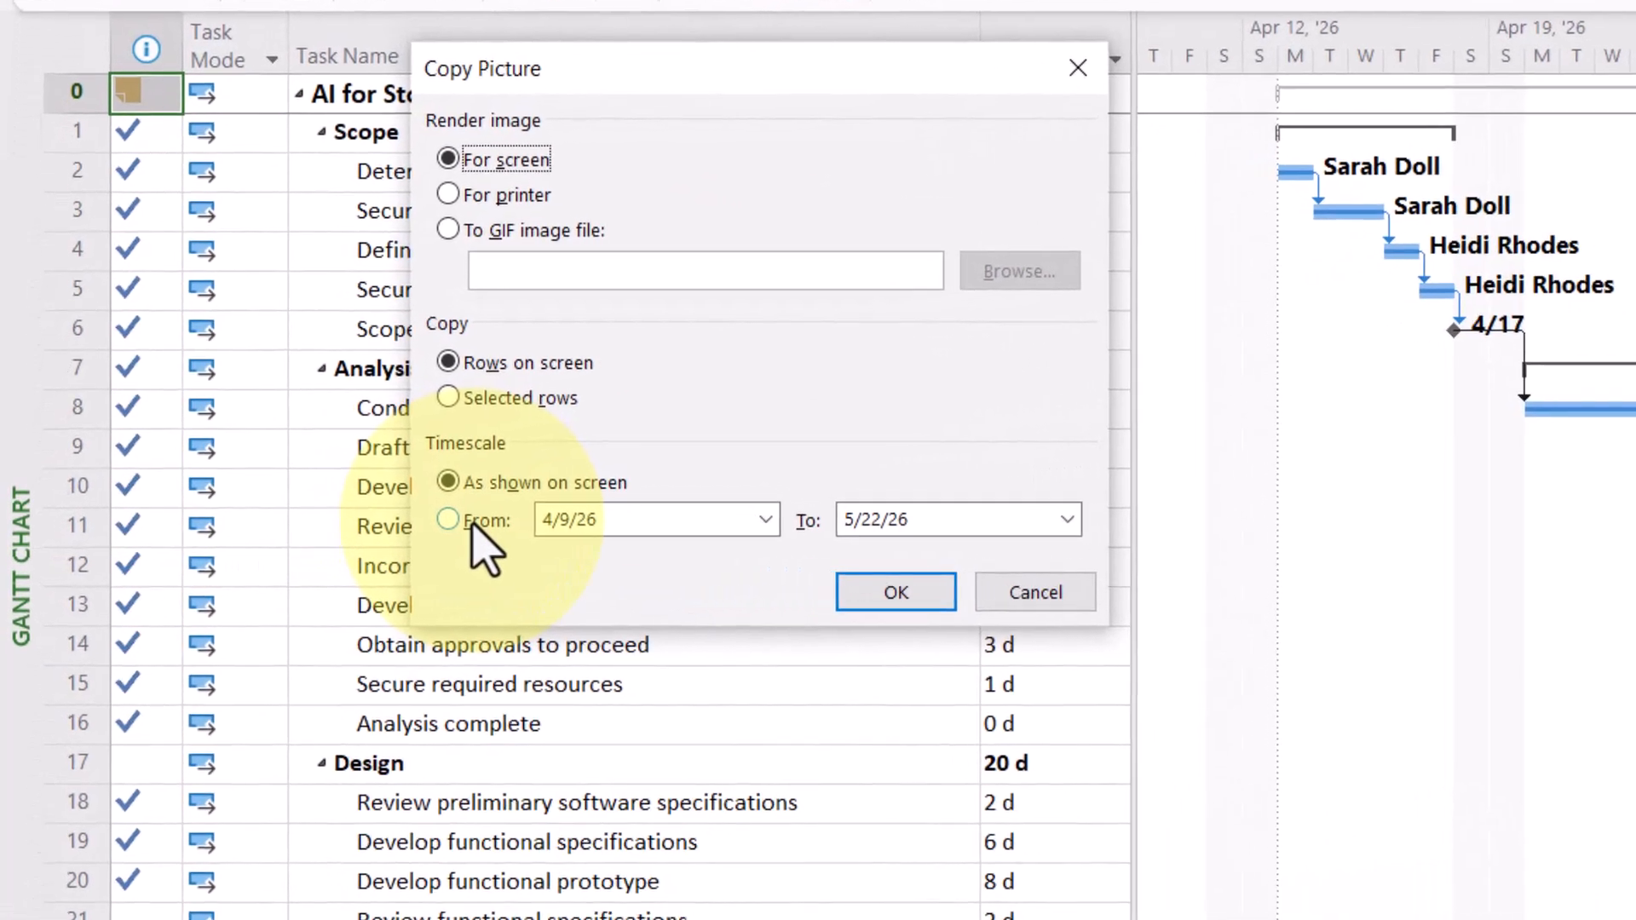
pyautogui.click(346, 530)
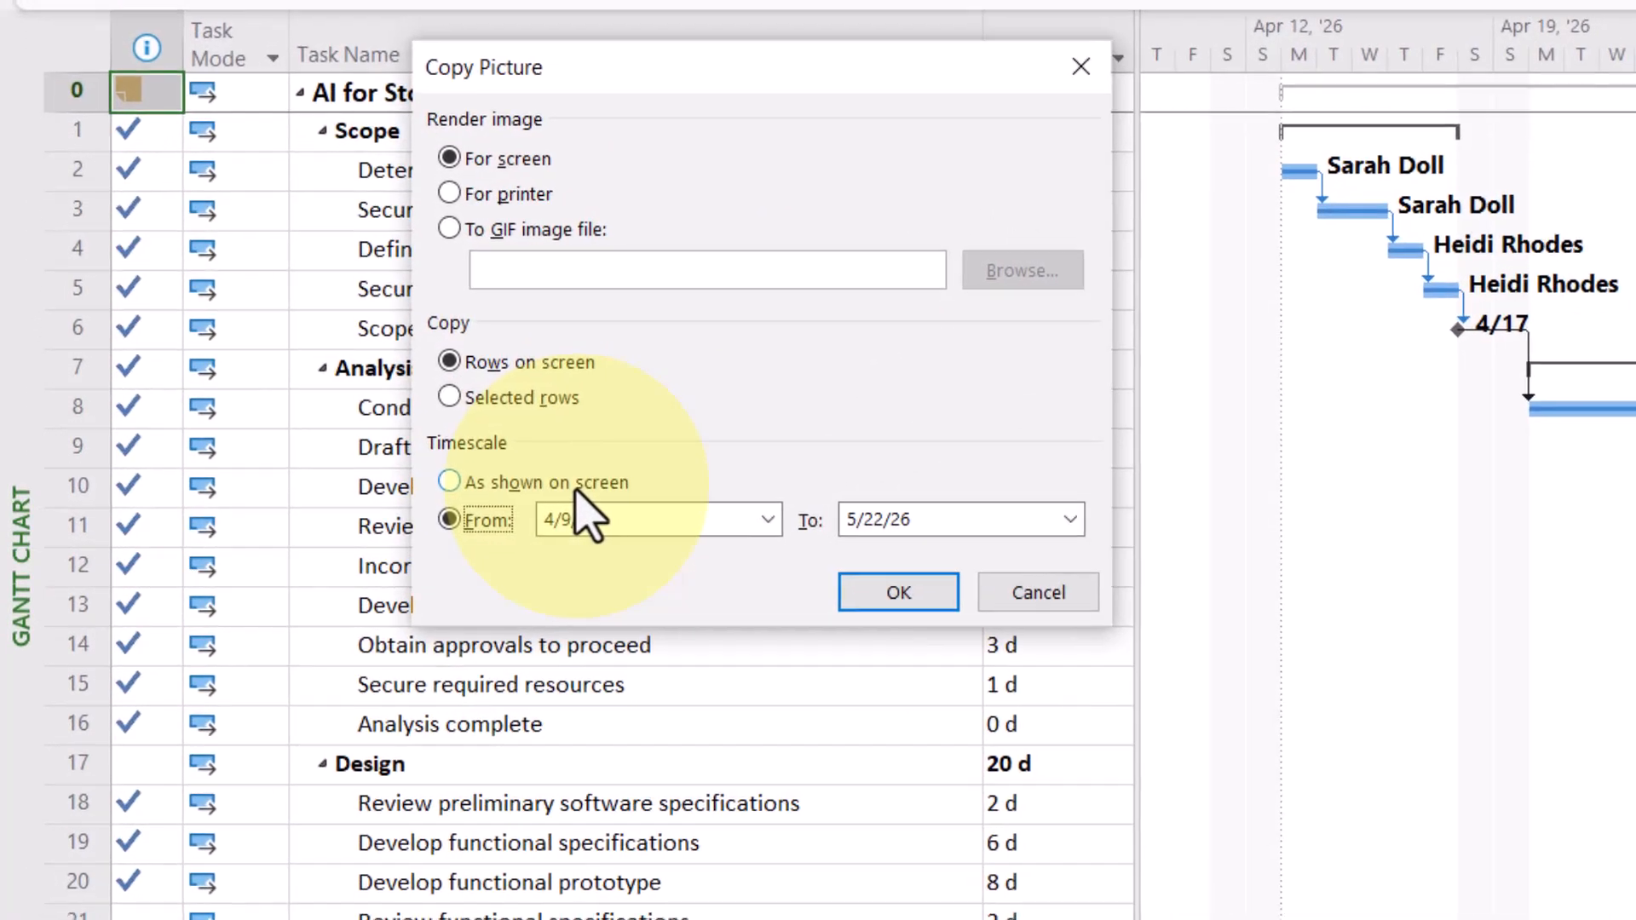
pyautogui.click(426, 499)
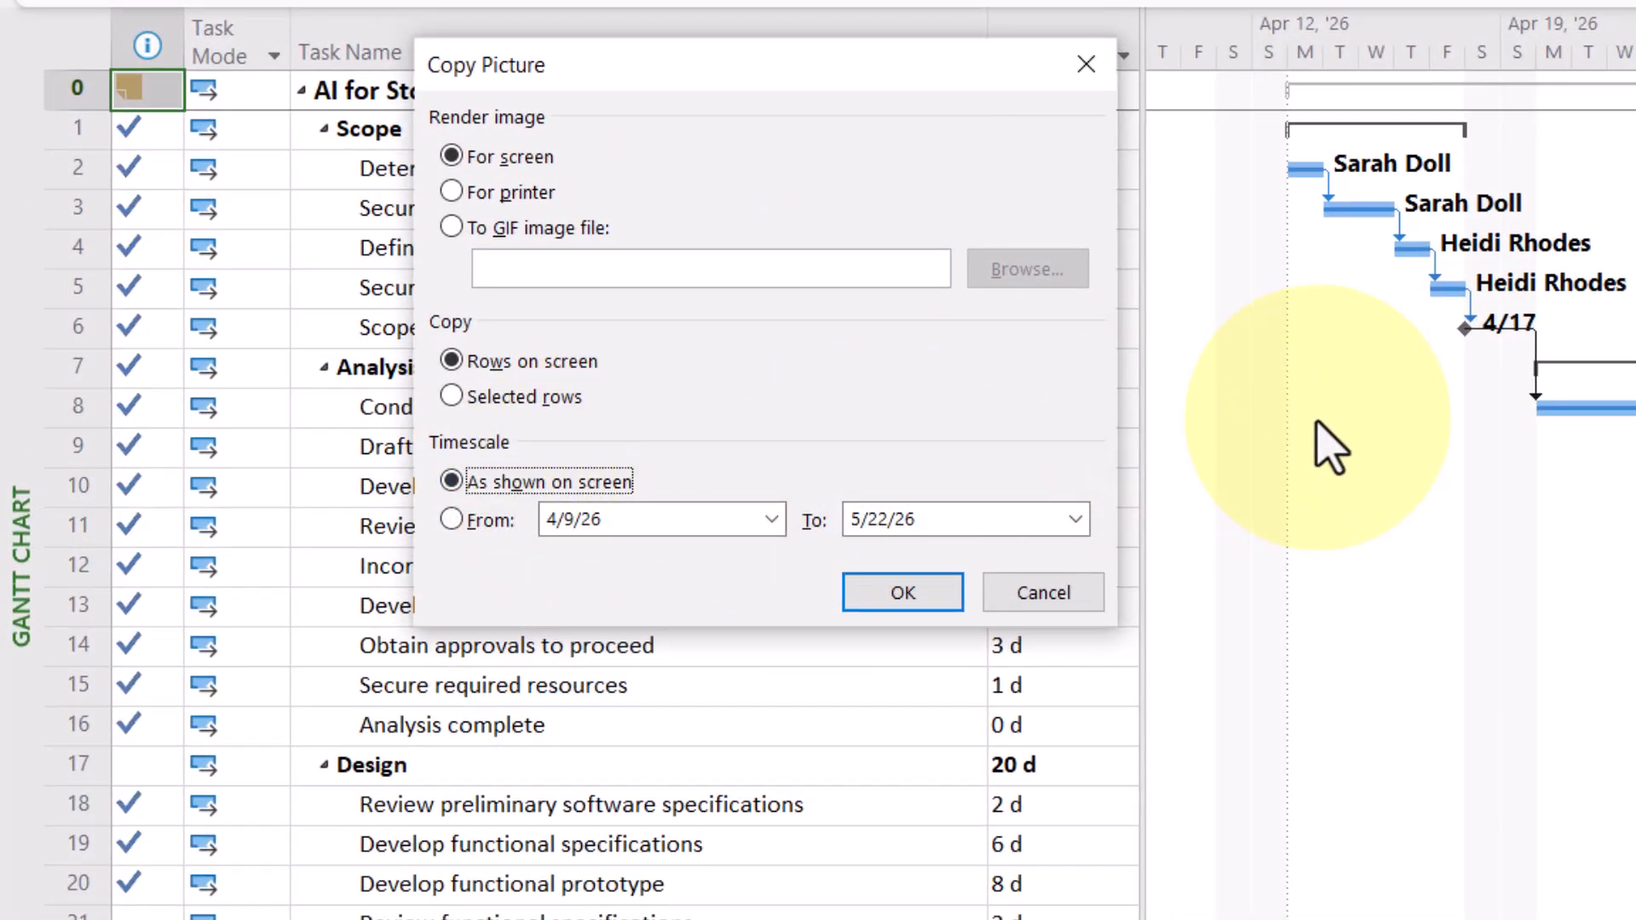
pyautogui.click(1028, 581)
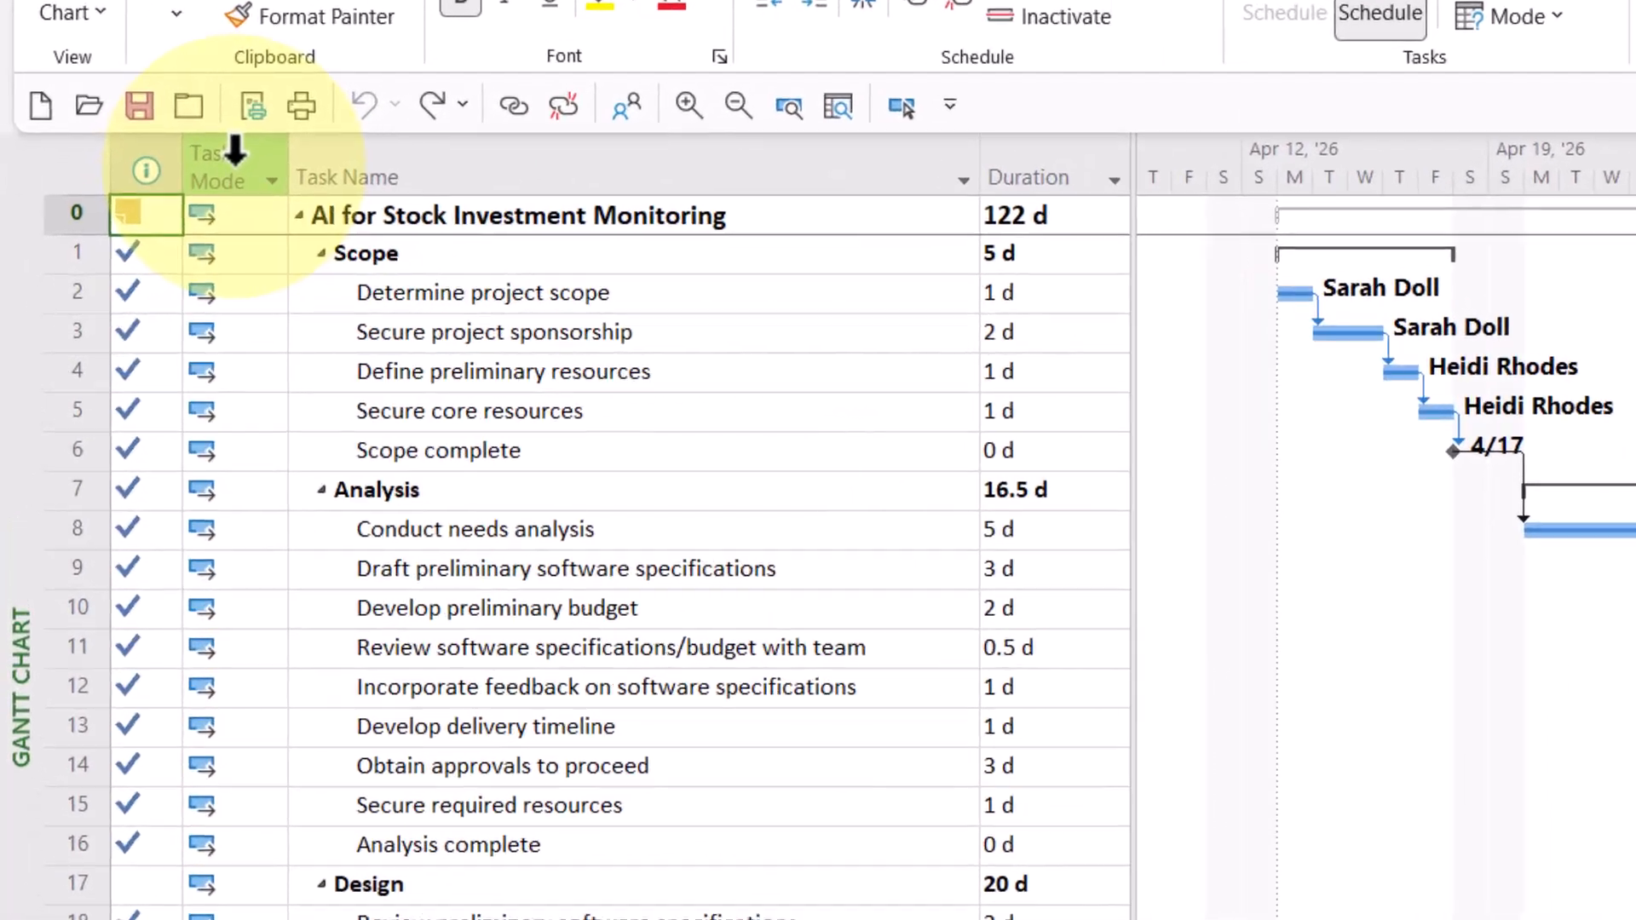
# Hide the Task Mode column and widen the table area until the Finish column is fully shown.
pyautogui.rightClick(143, 239)
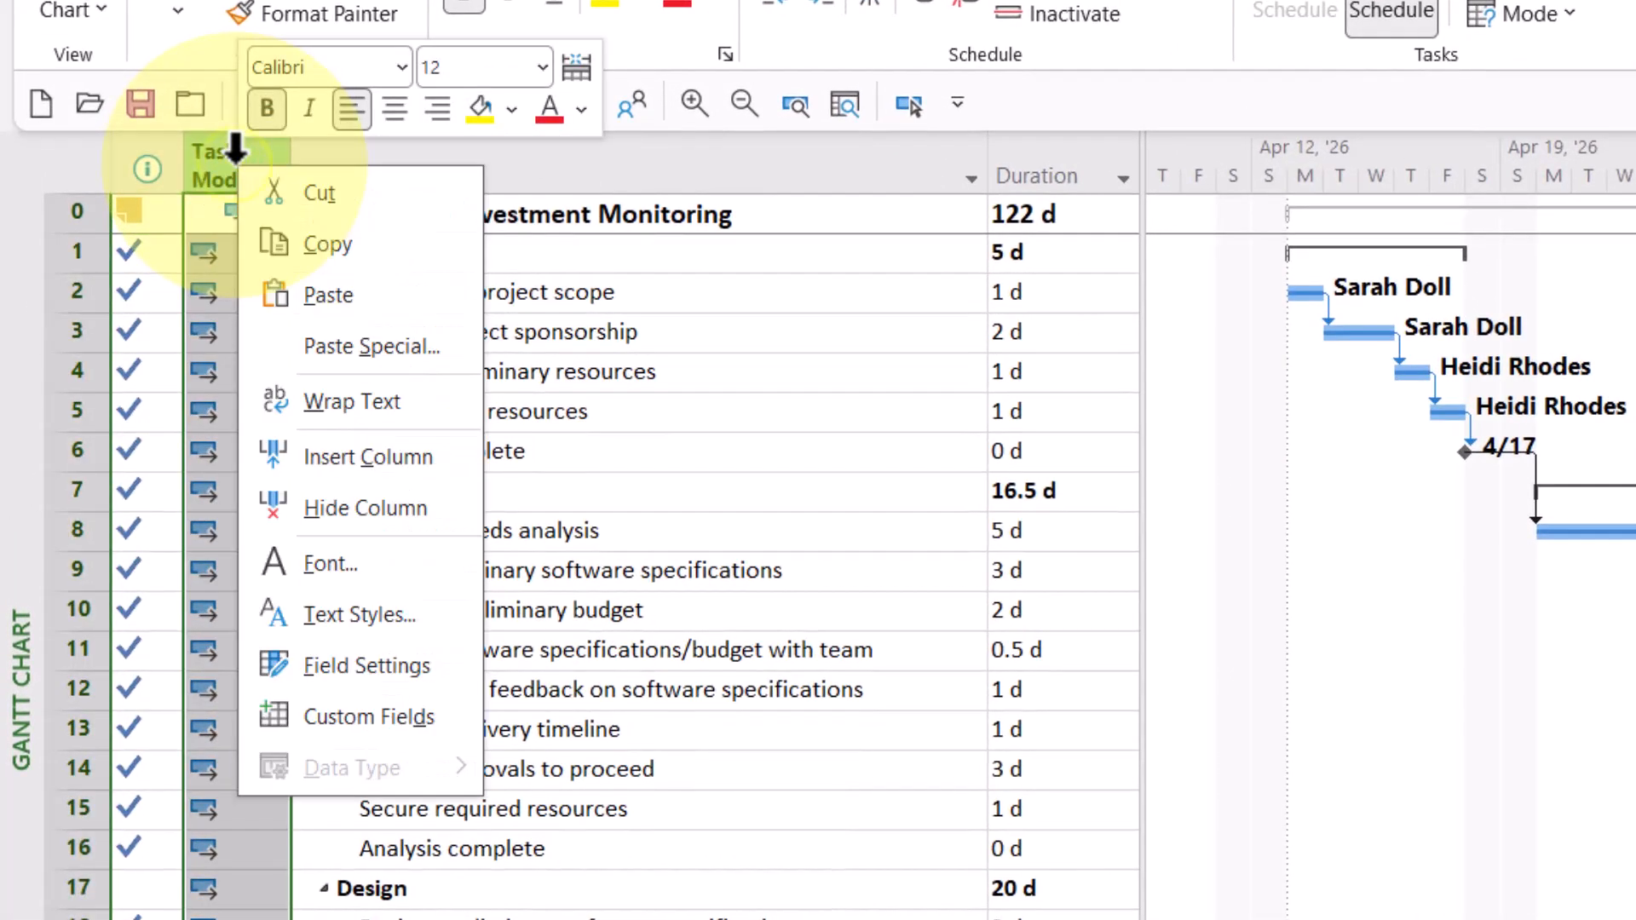
pyautogui.click(375, 520)
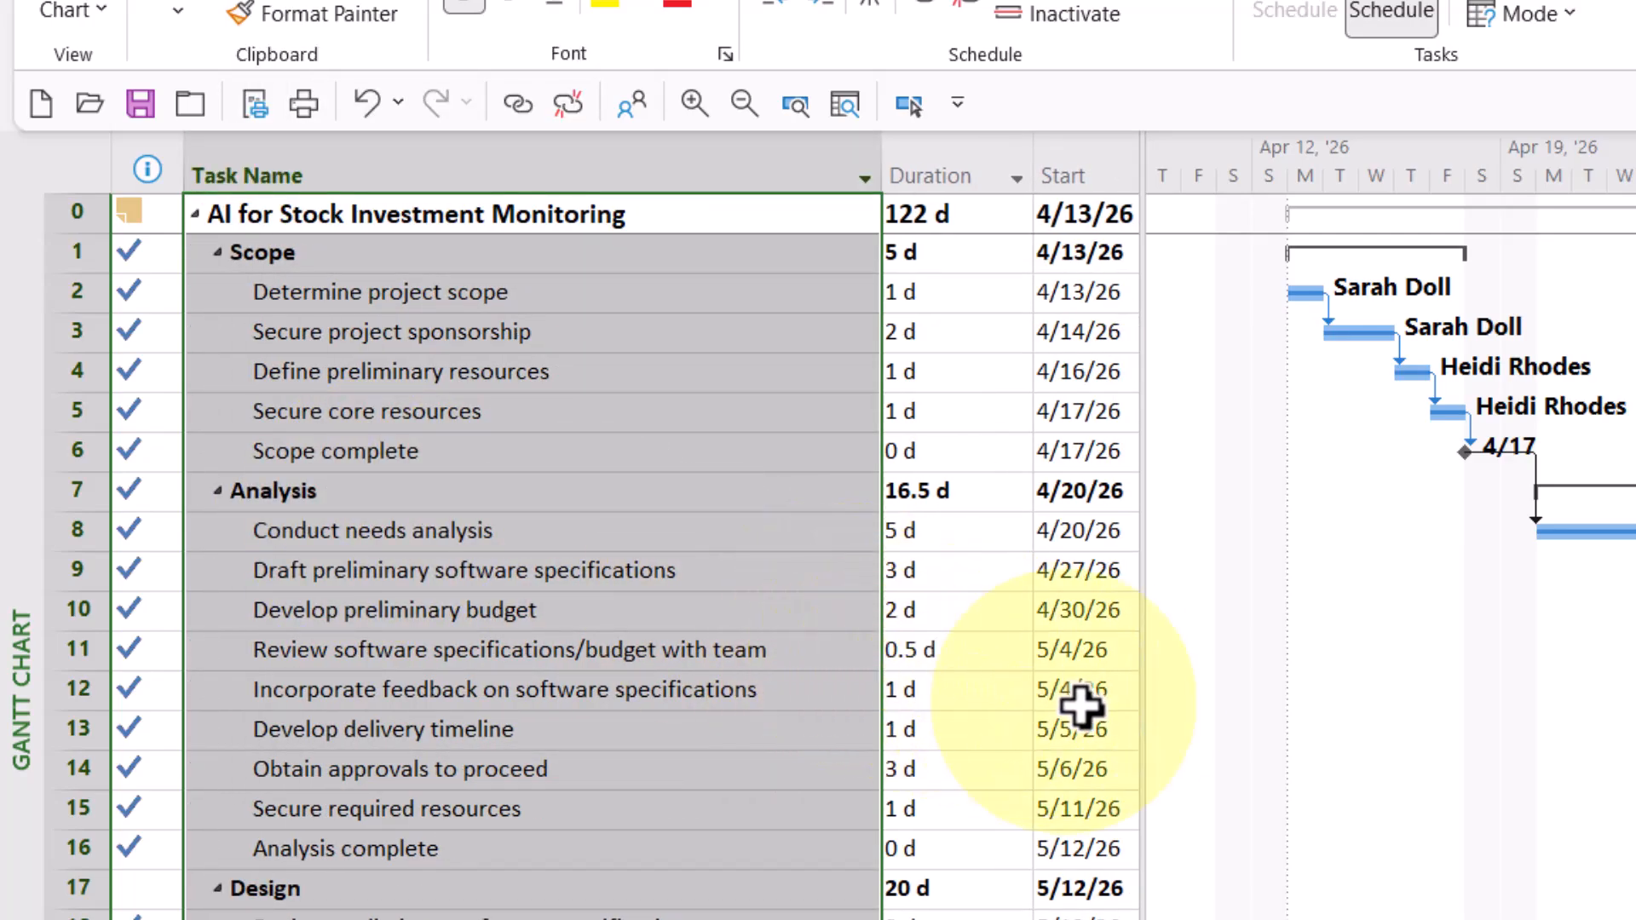
pyautogui.moveTo(1142, 689); pyautogui.dragTo(1300, 710)
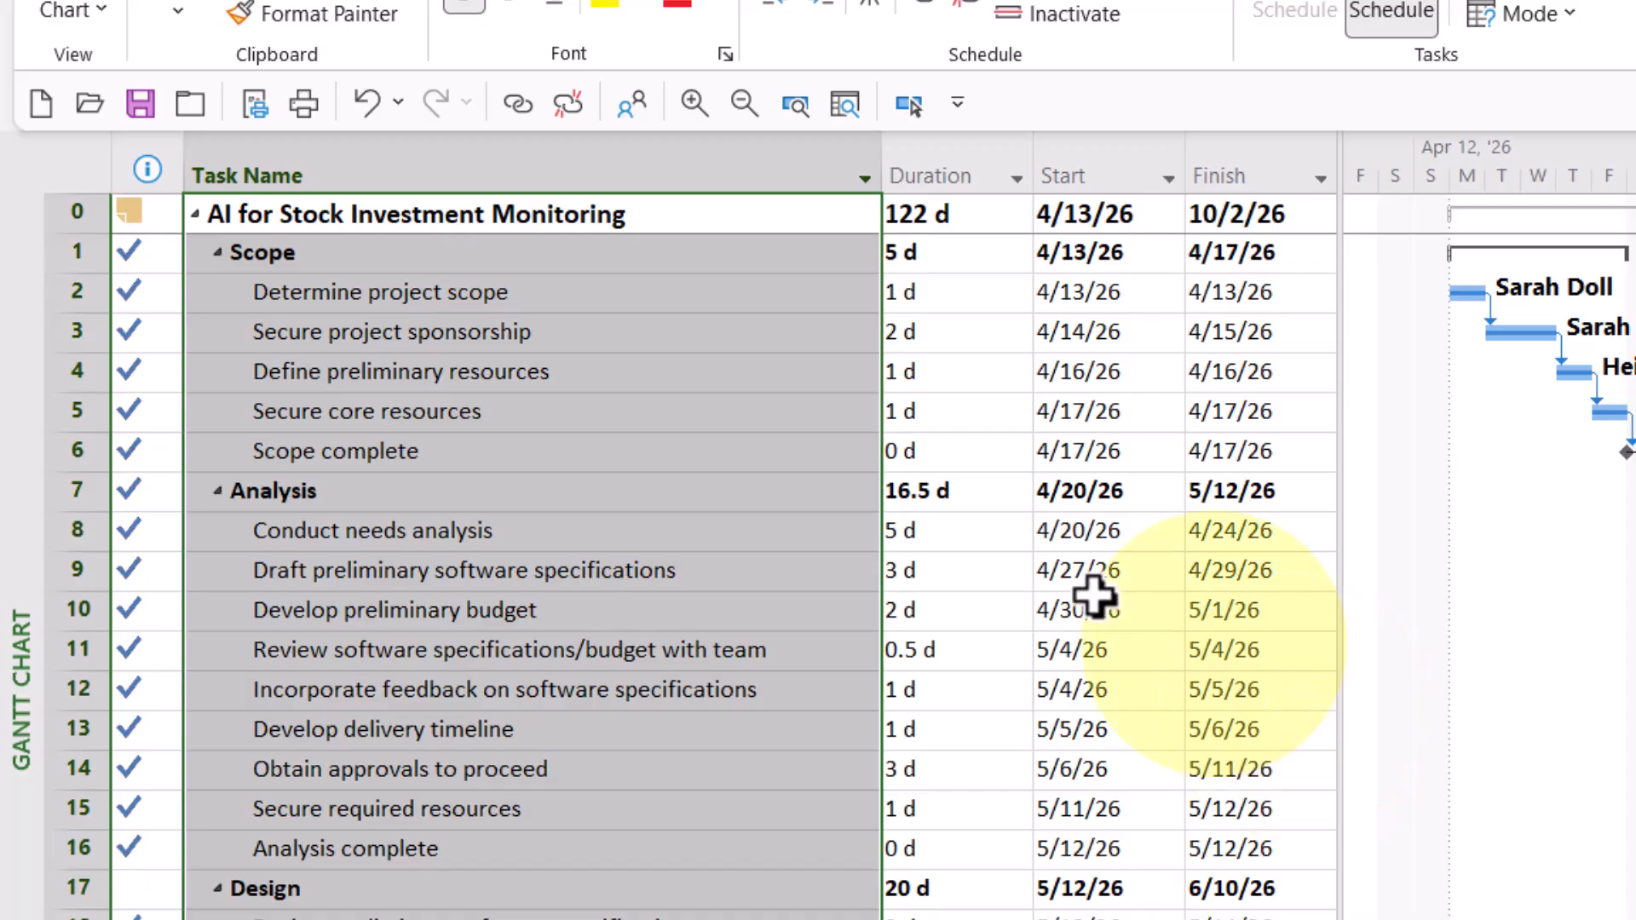
pyautogui.click(171, 212)
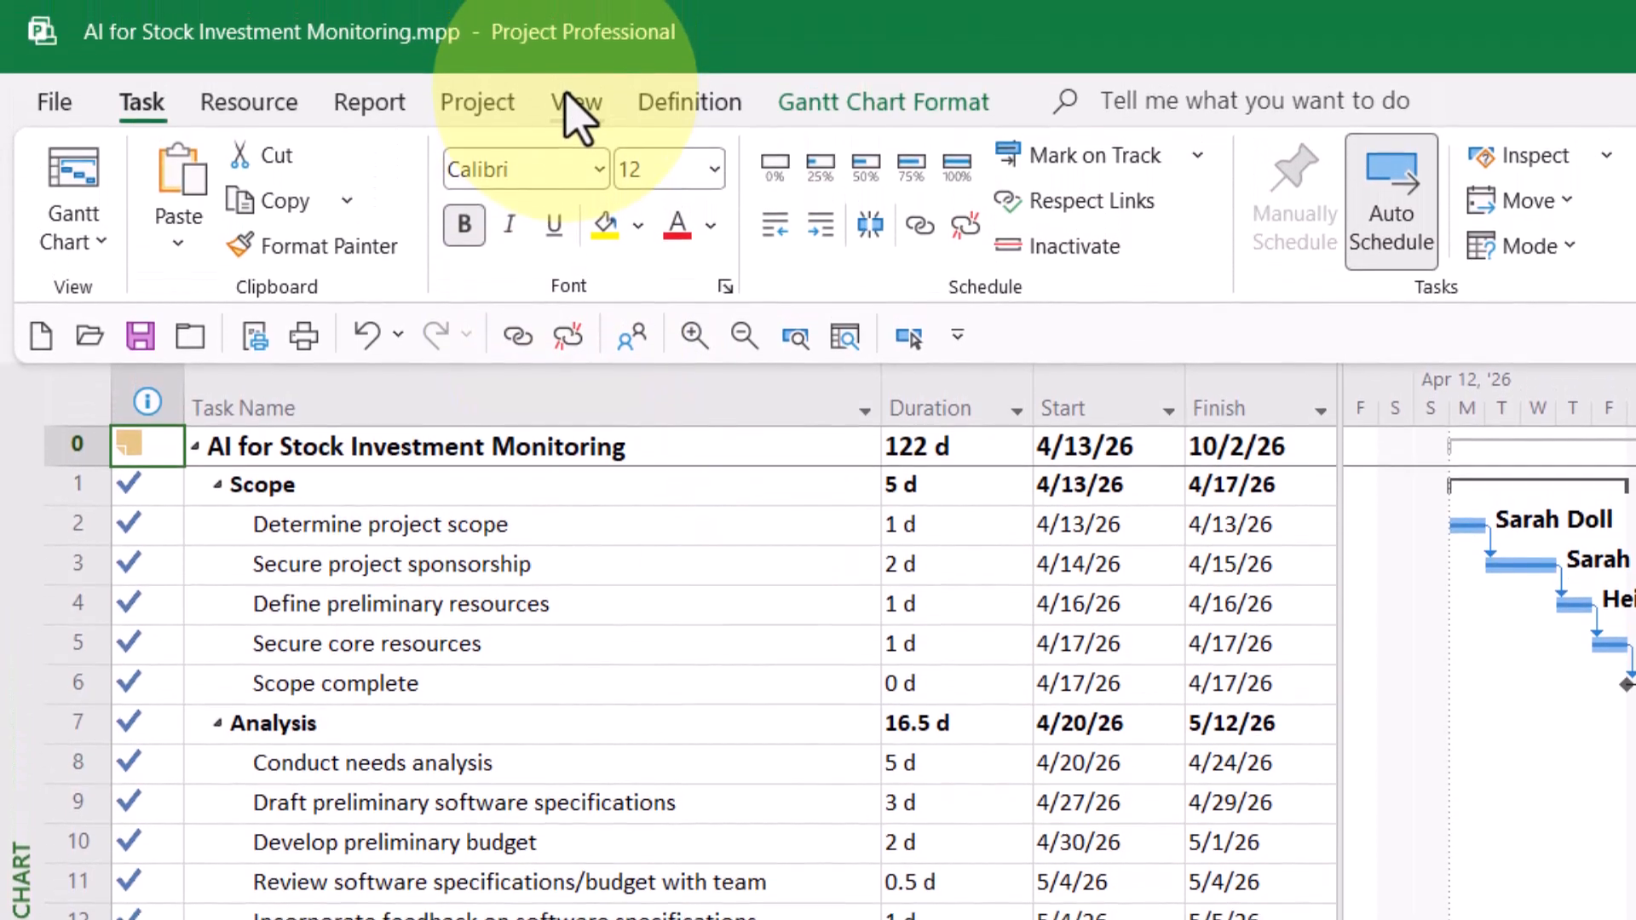
# Collapse the task outline to Level 1 and fit the Gantt timescale to the entire project.
pyautogui.click(571, 0)
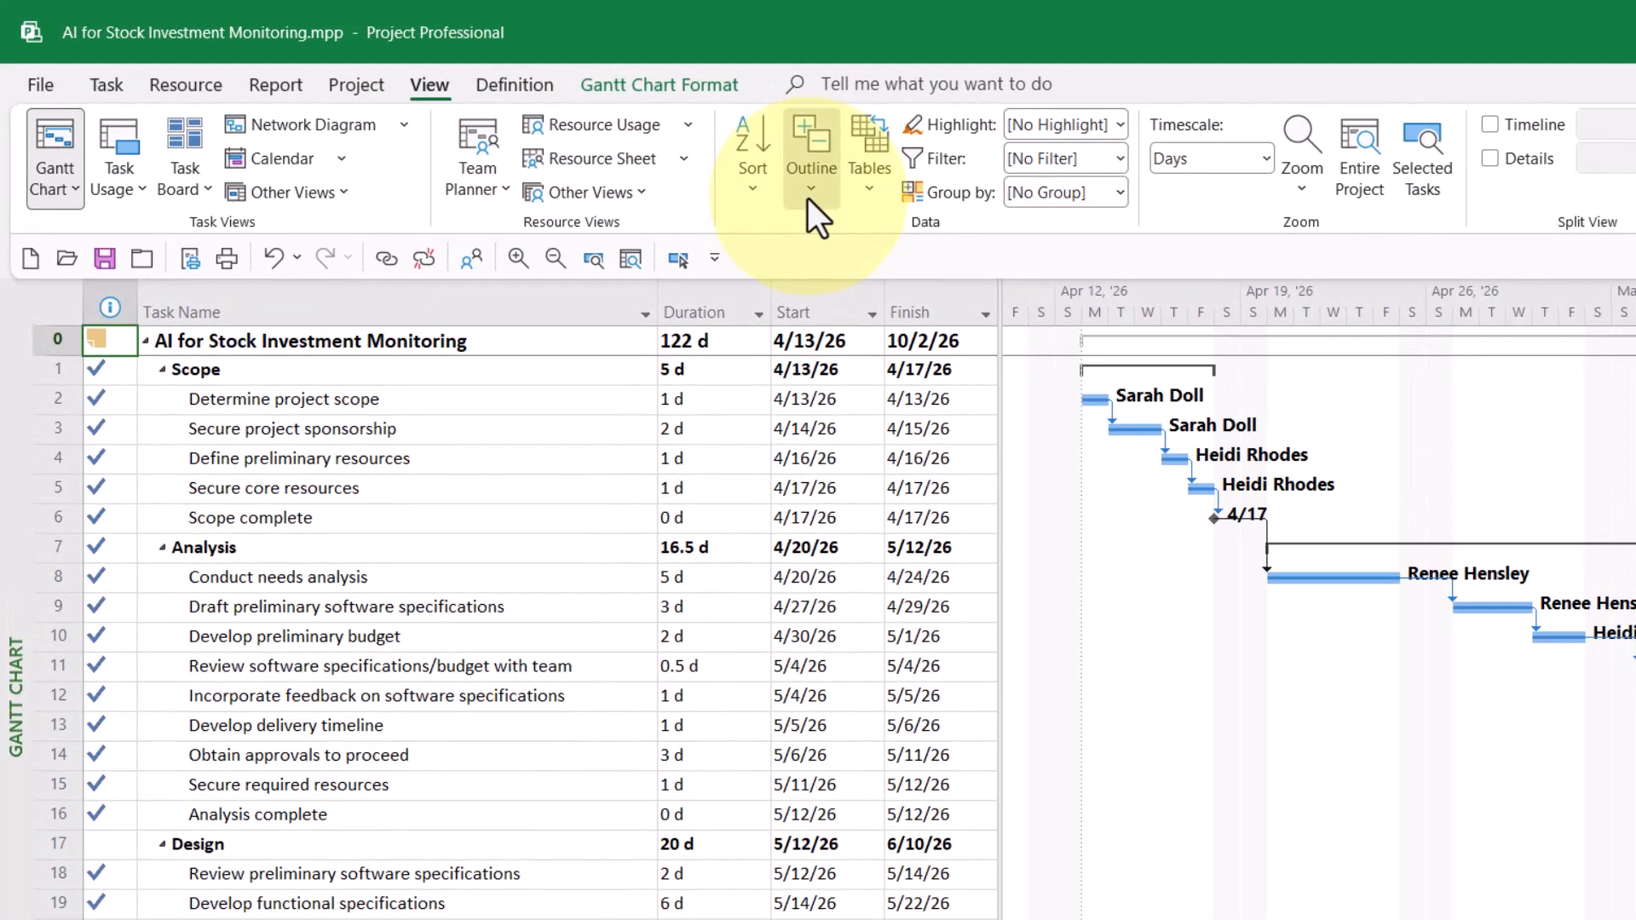
pyautogui.click(652, 155)
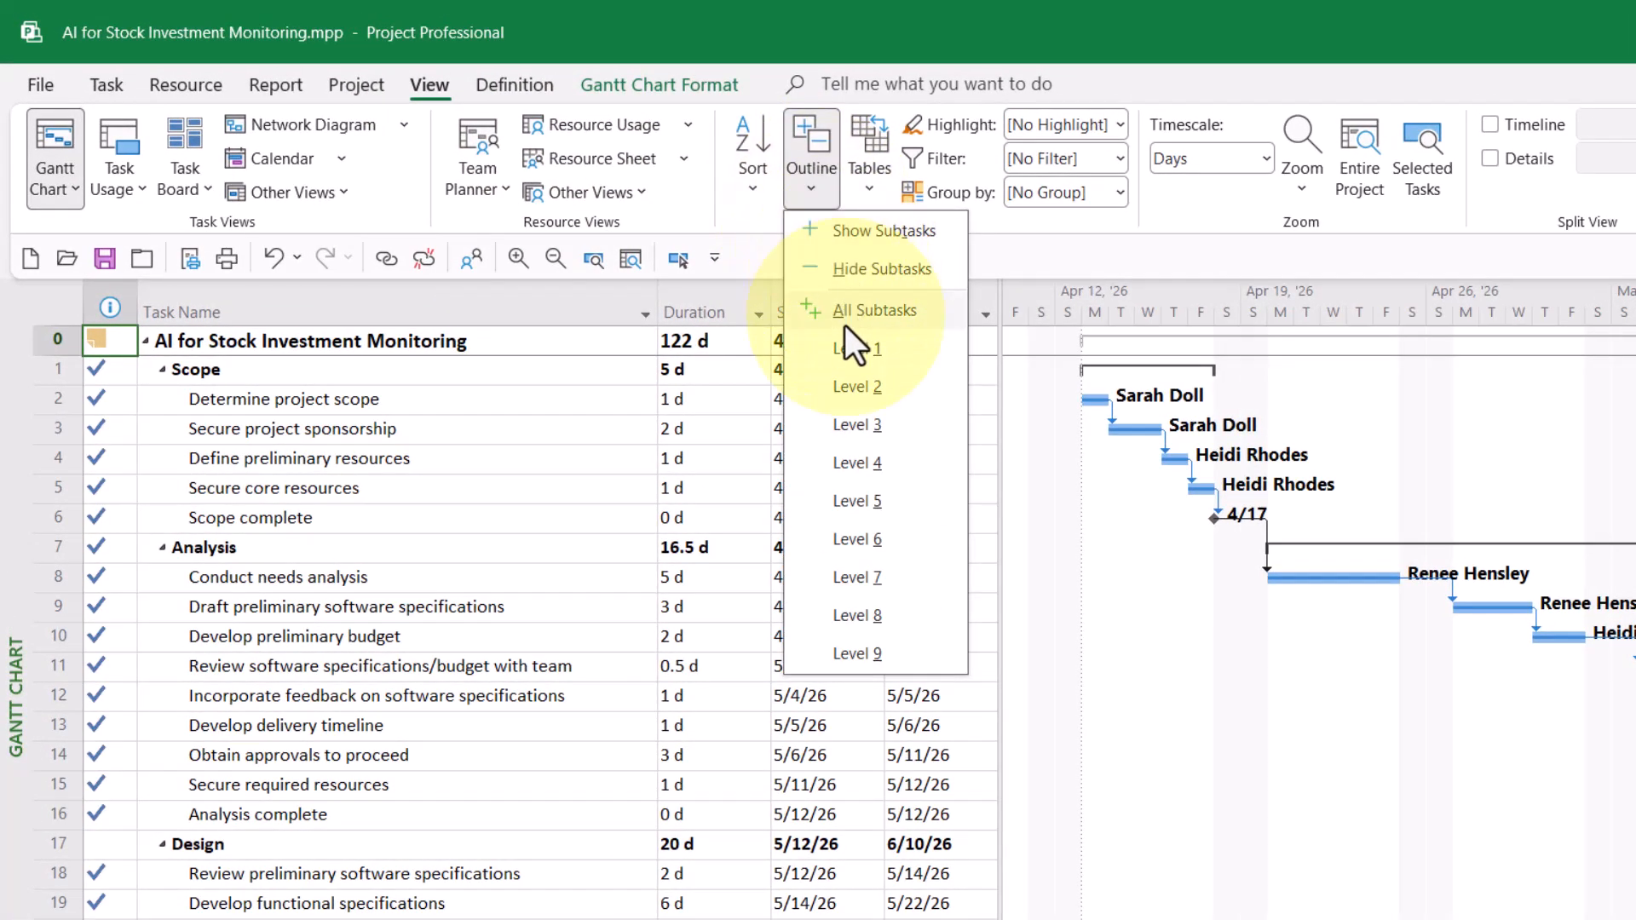
pyautogui.click(844, 347)
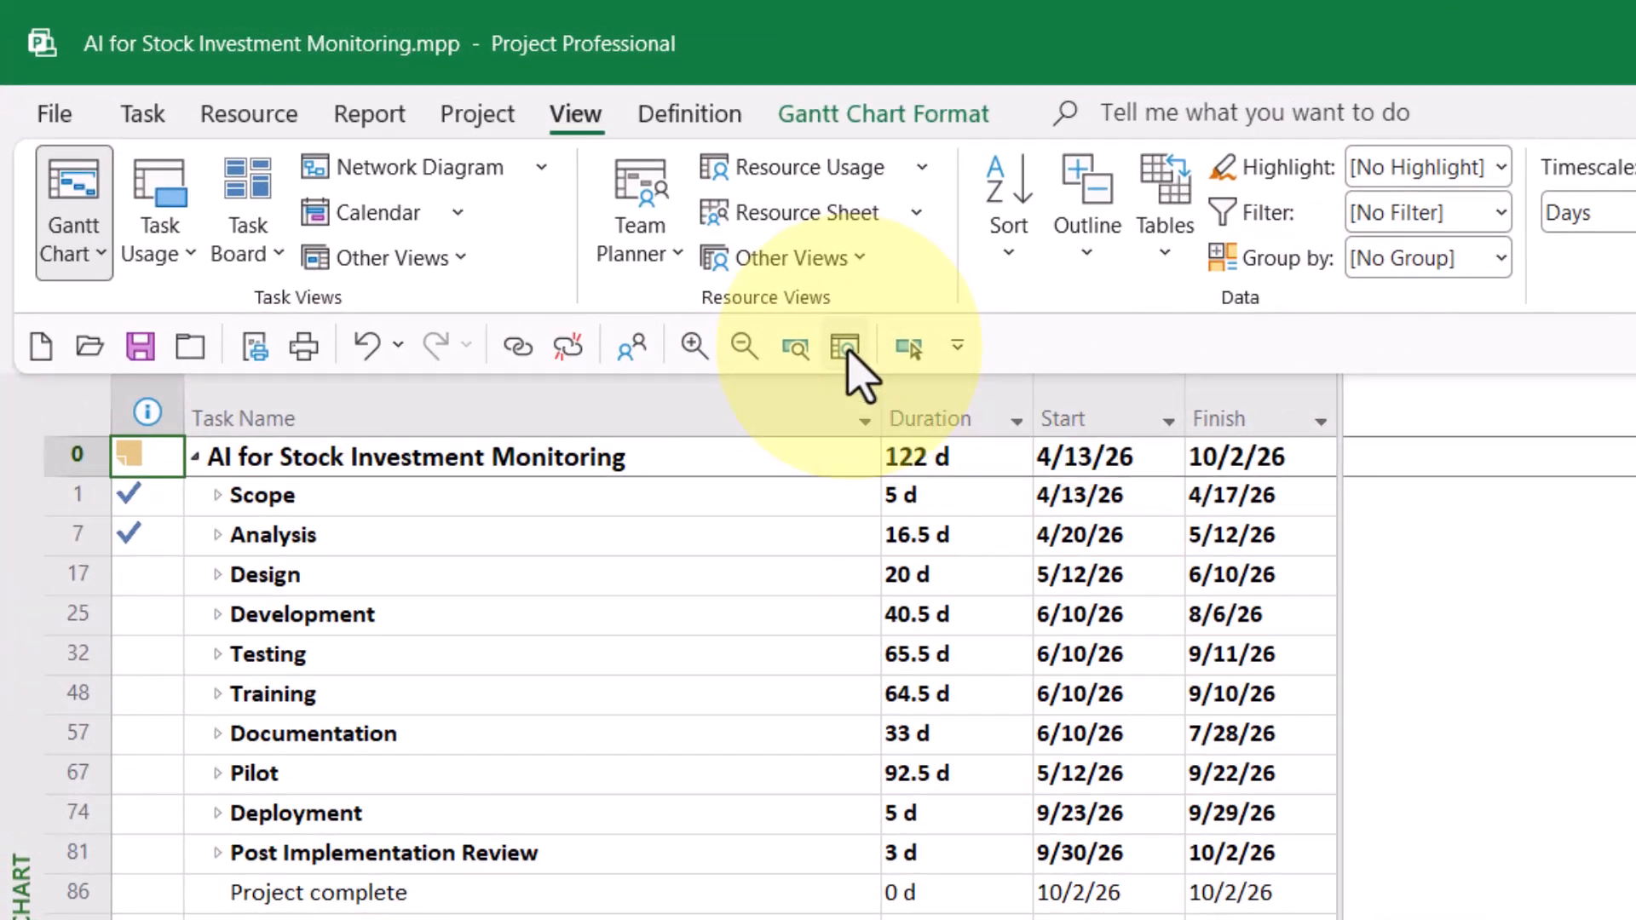
pyautogui.click(781, 322)
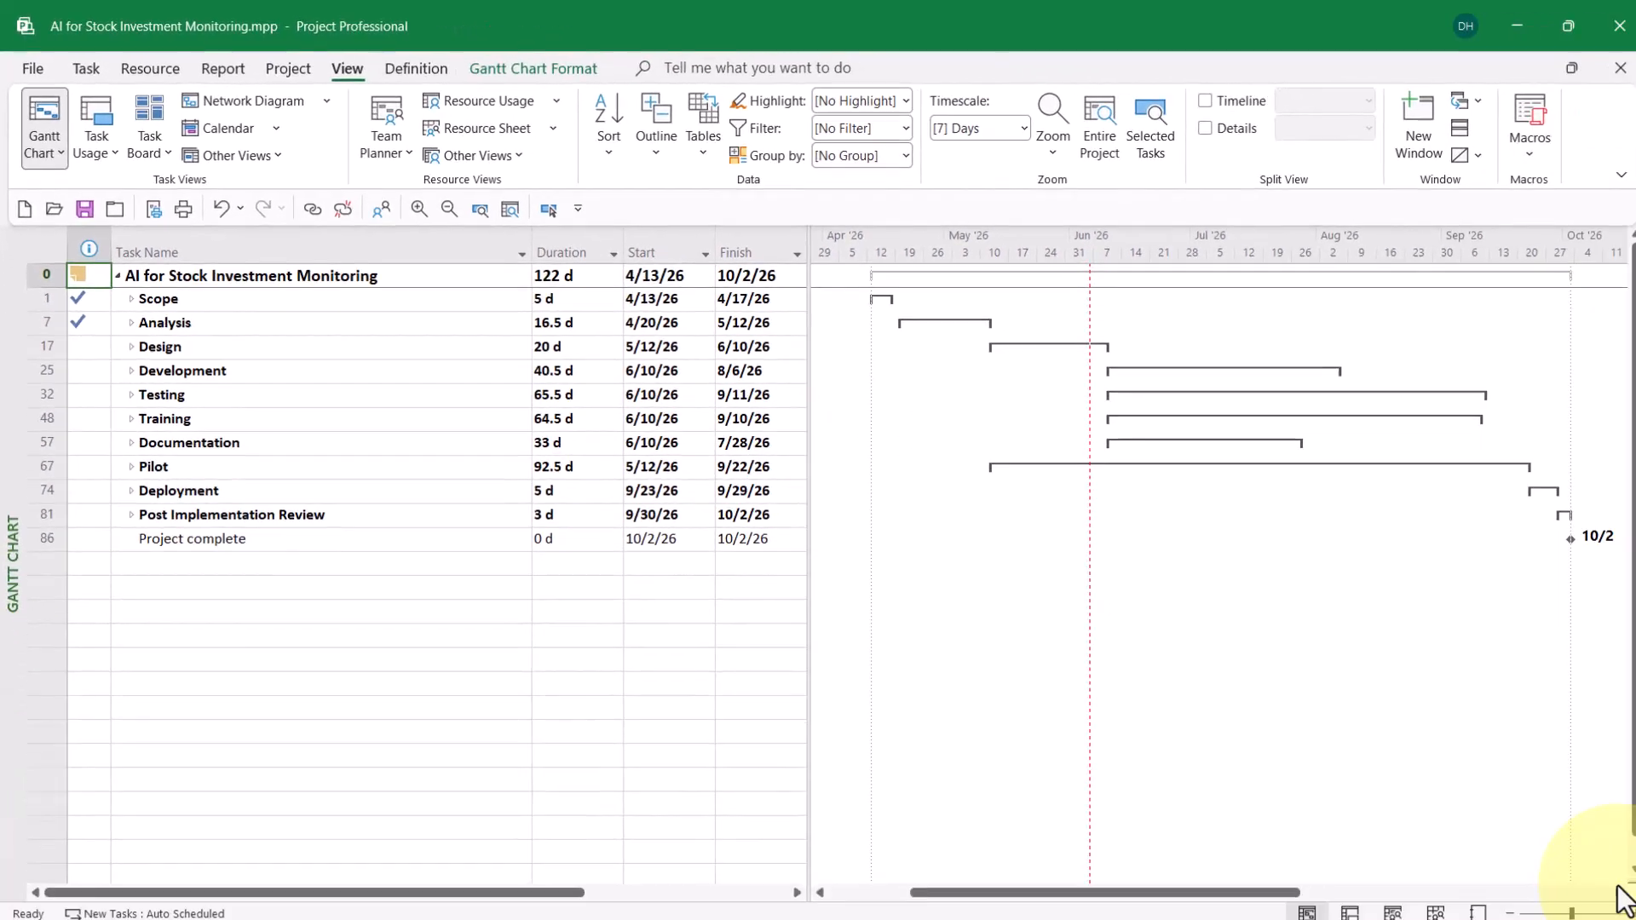
pyautogui.click(1610, 887)
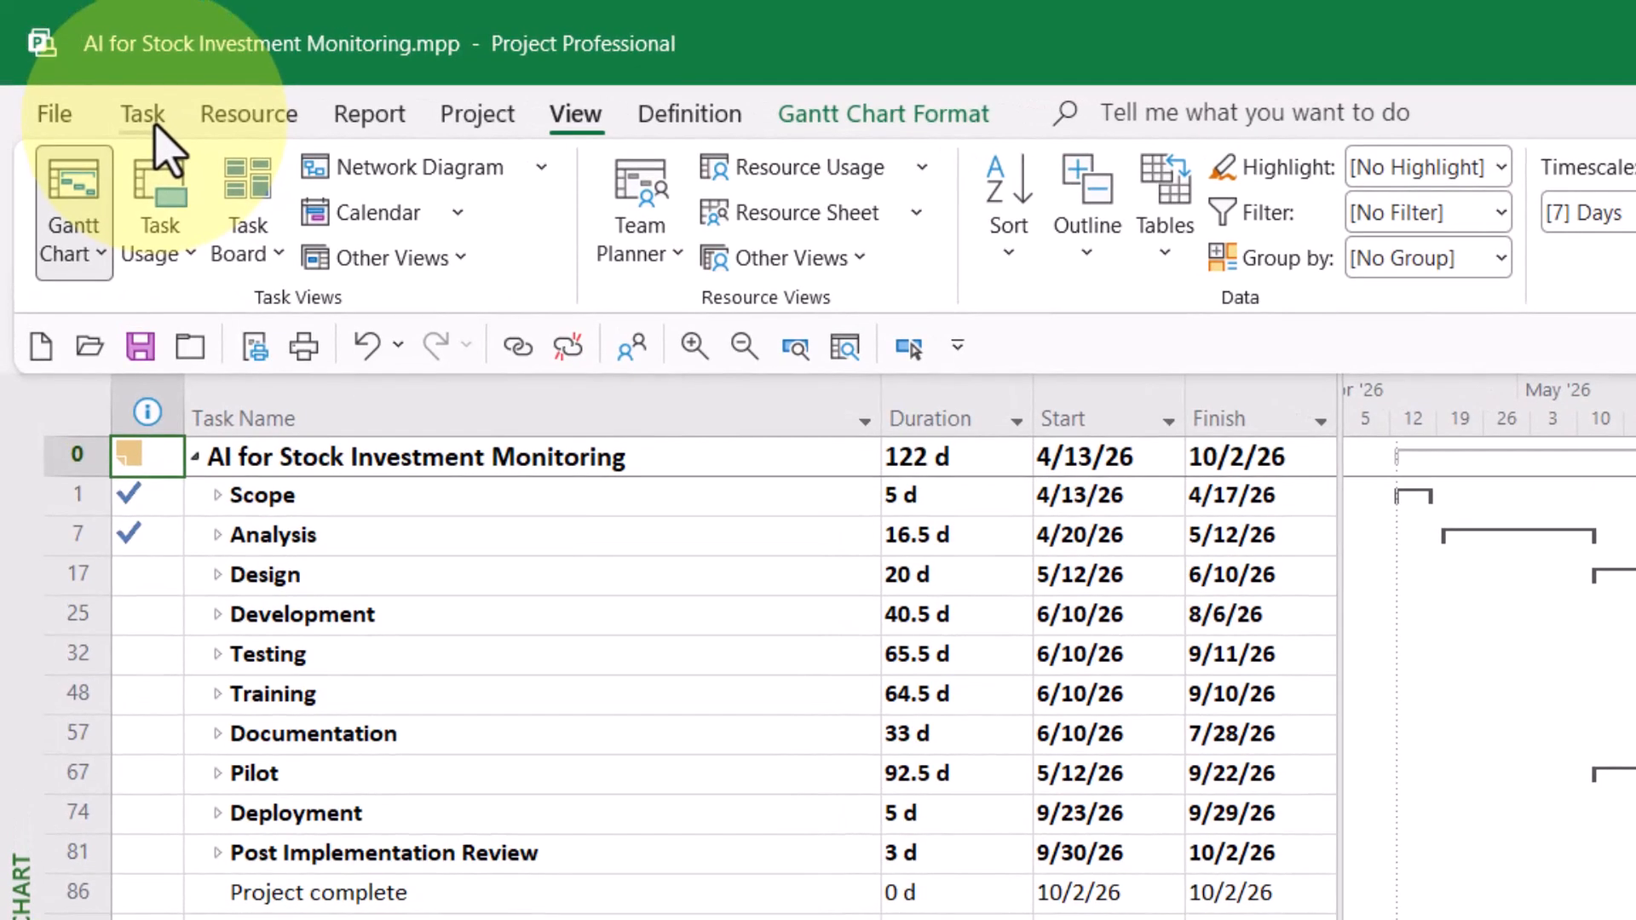
# Copy a picture of the Gantt Chart rendered for screen, with rows on screen and the timescale as shown.
pyautogui.click(101, 76)
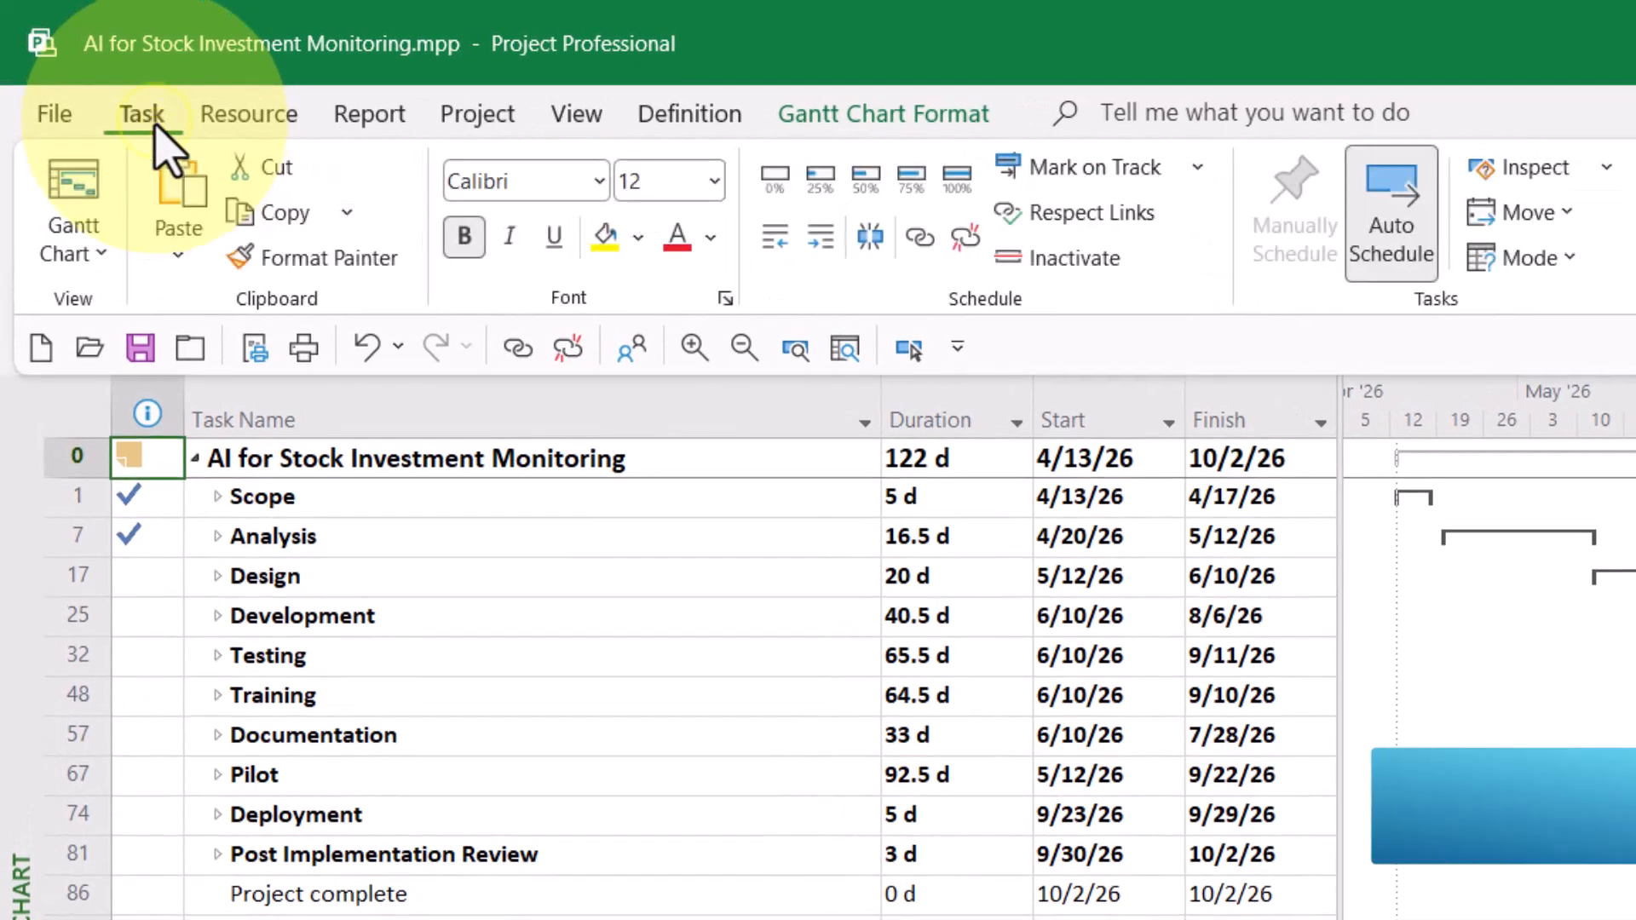
pyautogui.click(348, 212)
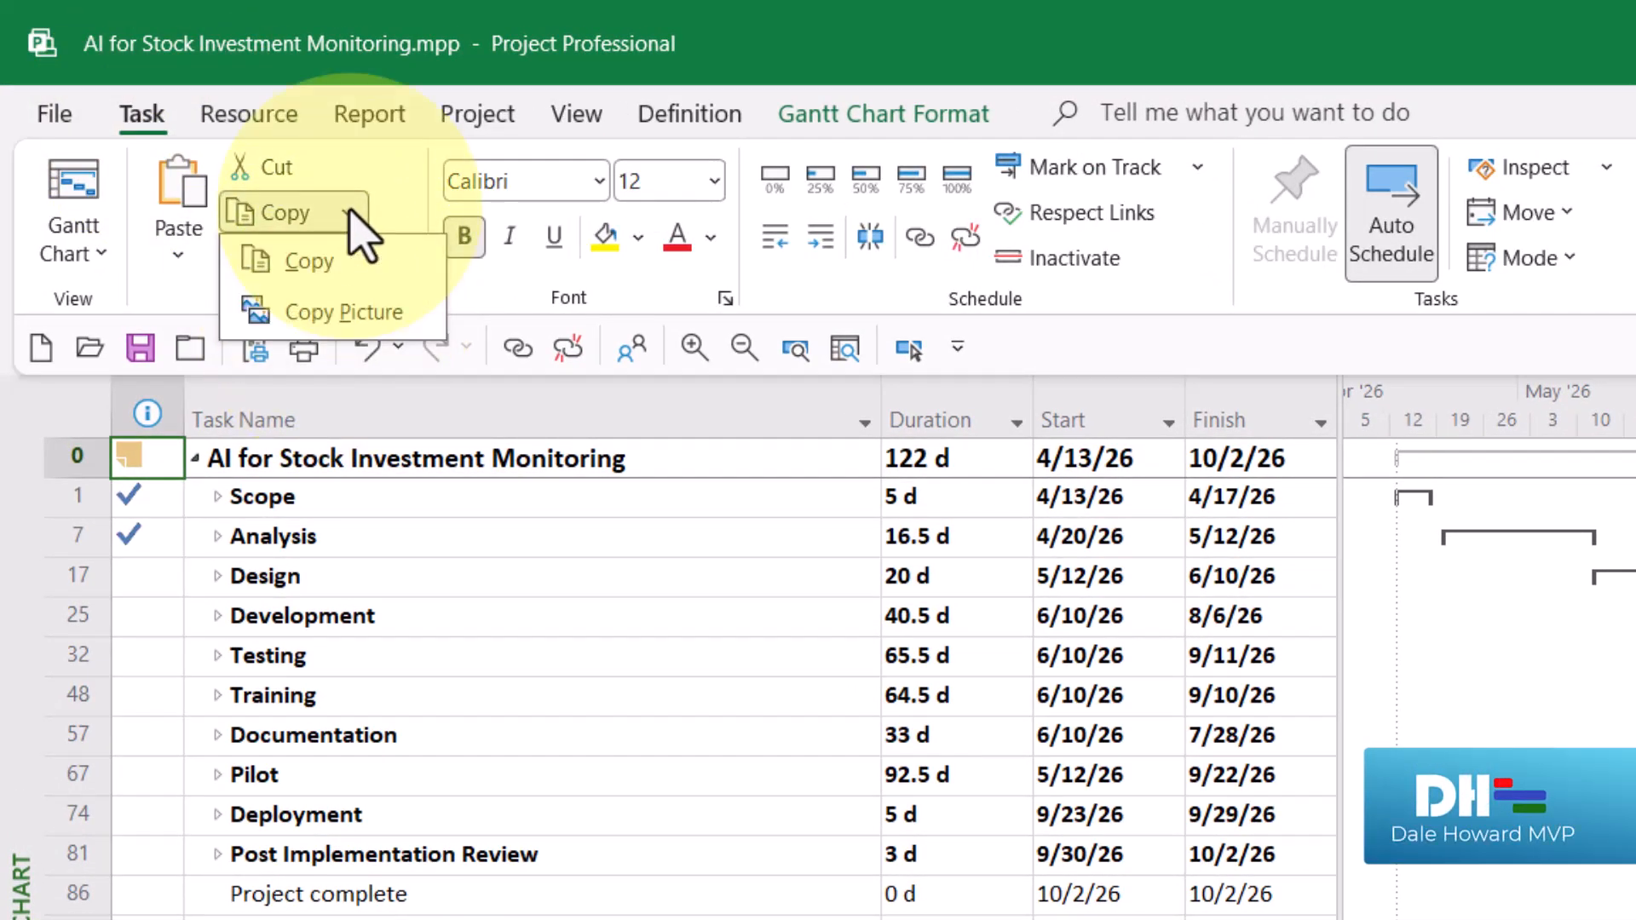
pyautogui.click(366, 310)
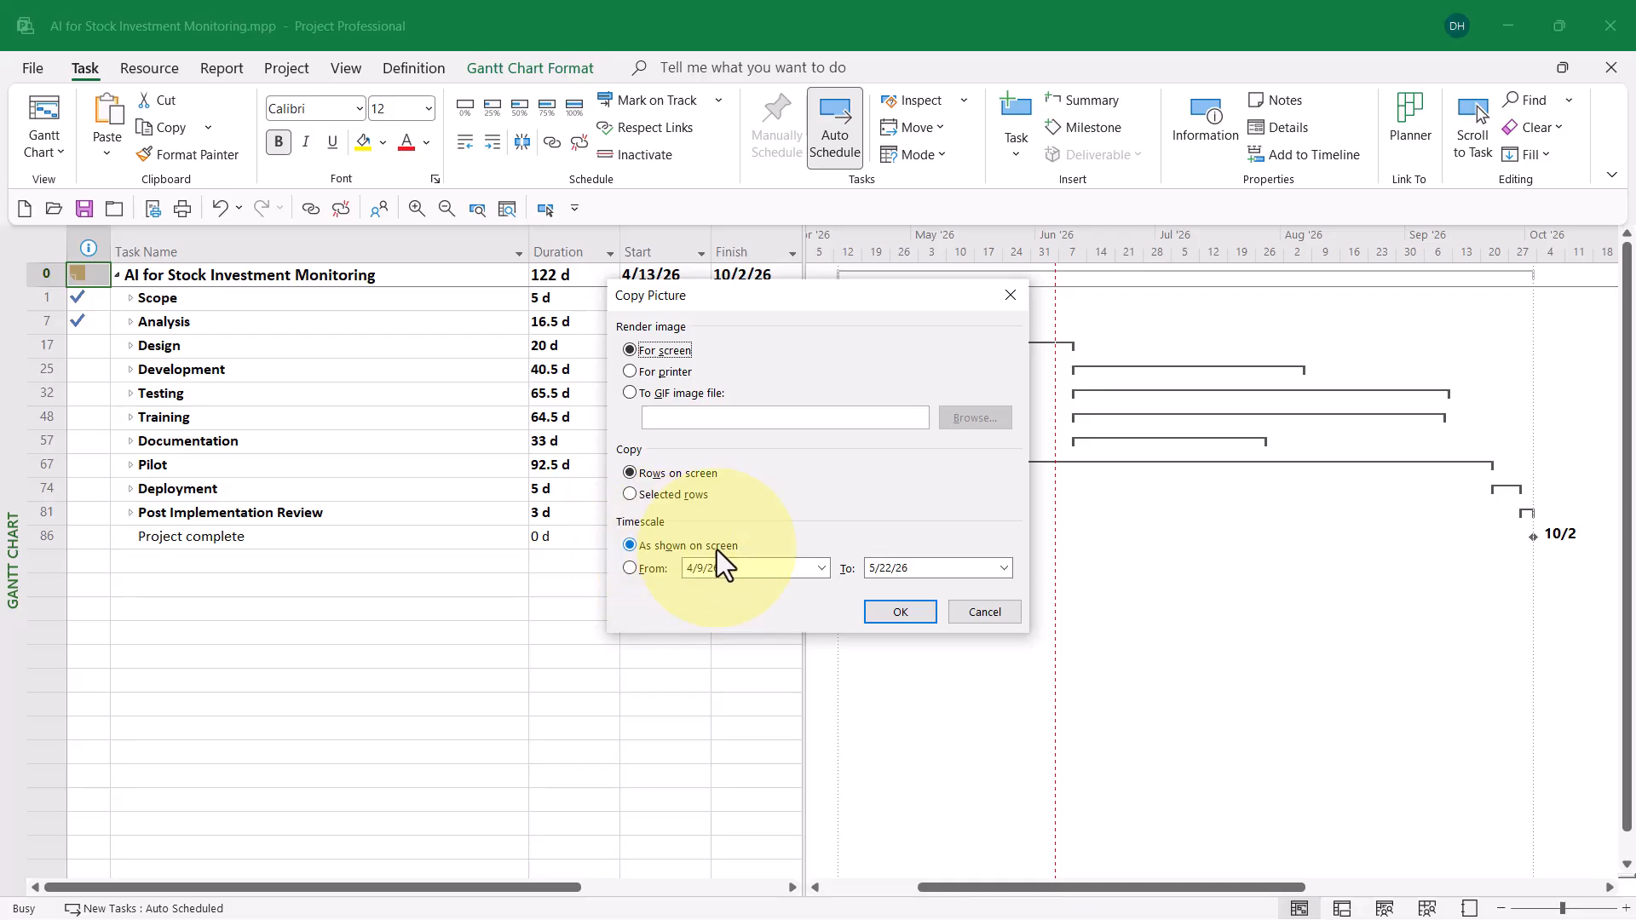
pyautogui.click(885, 610)
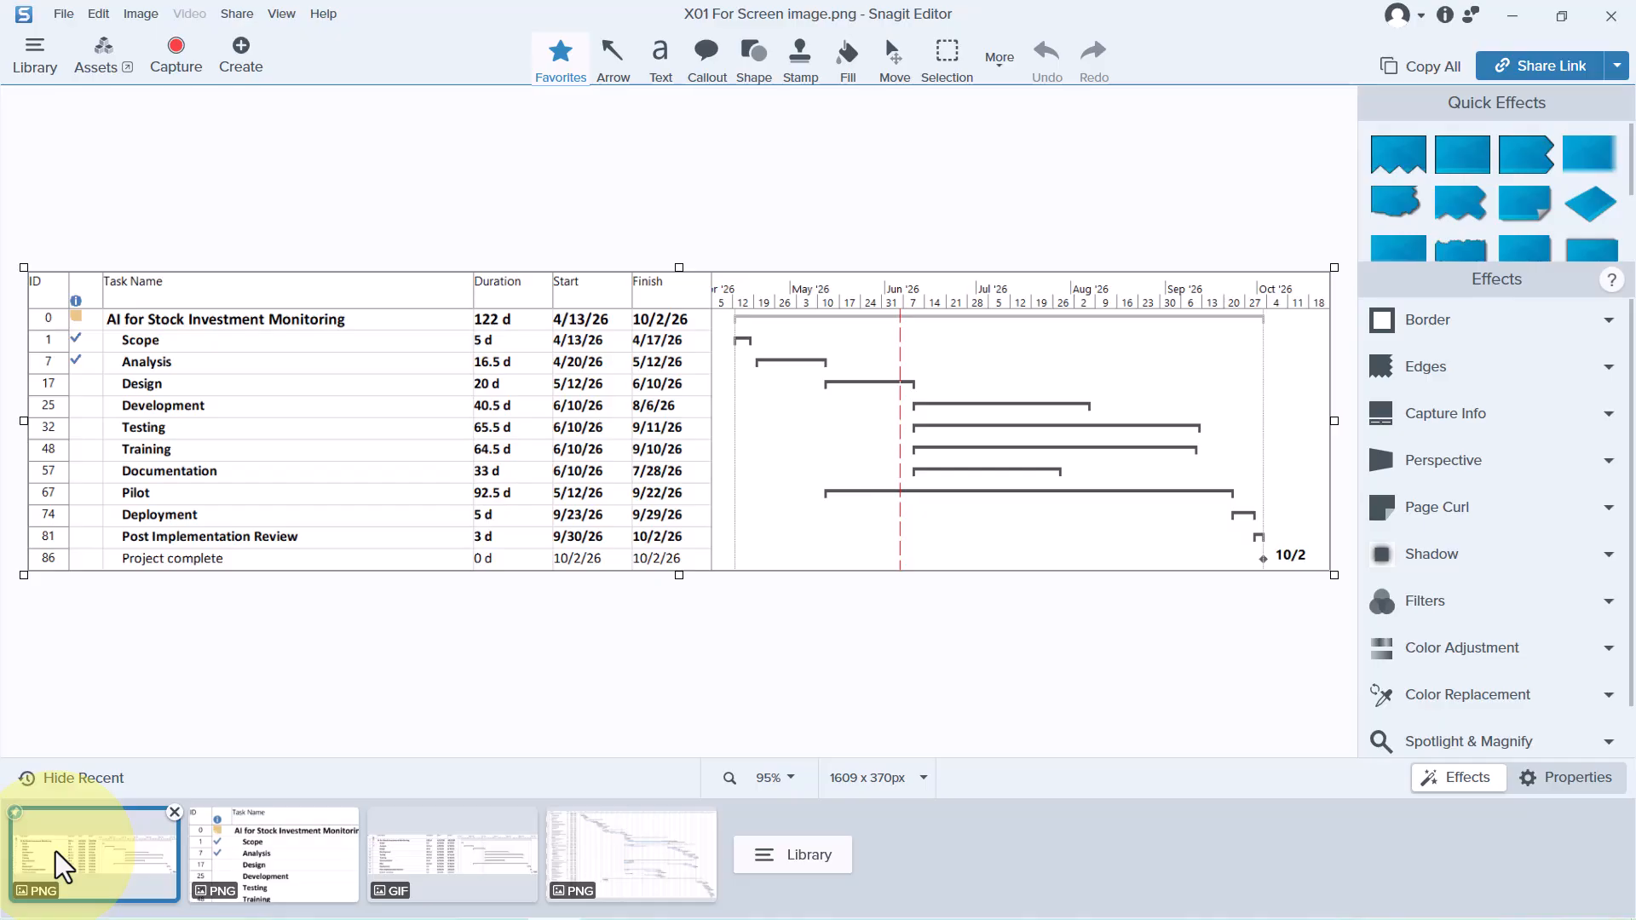
# Open the X02 For Printer image, examine it at actual size, and fit it back to the screen.
pyautogui.moveTo(55, 852)
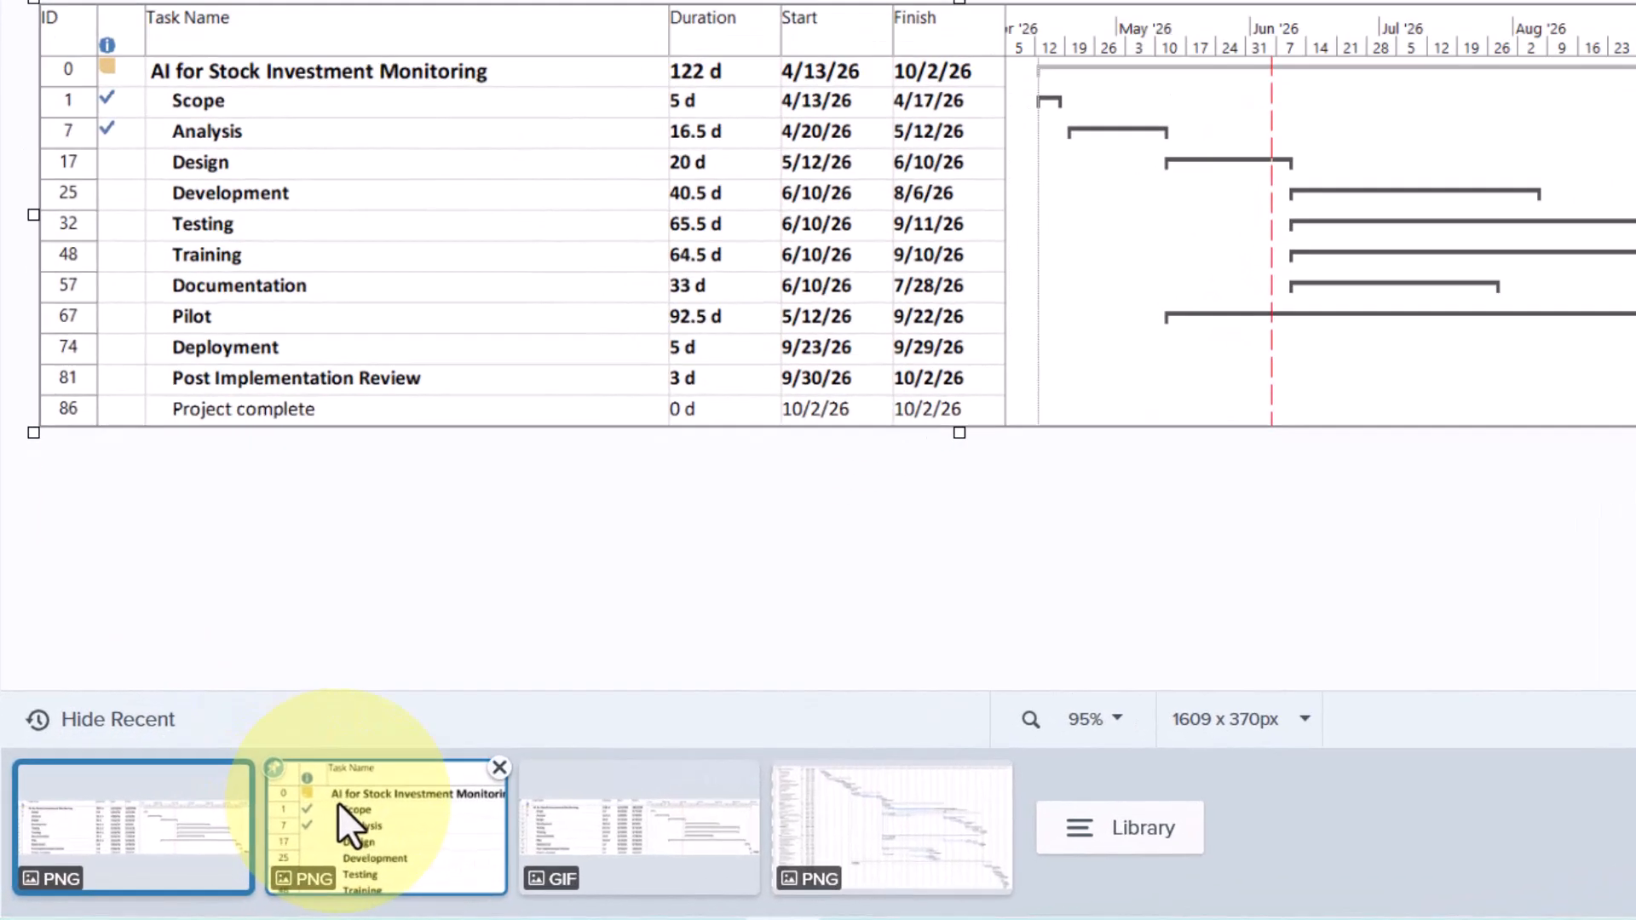
pyautogui.click(243, 849)
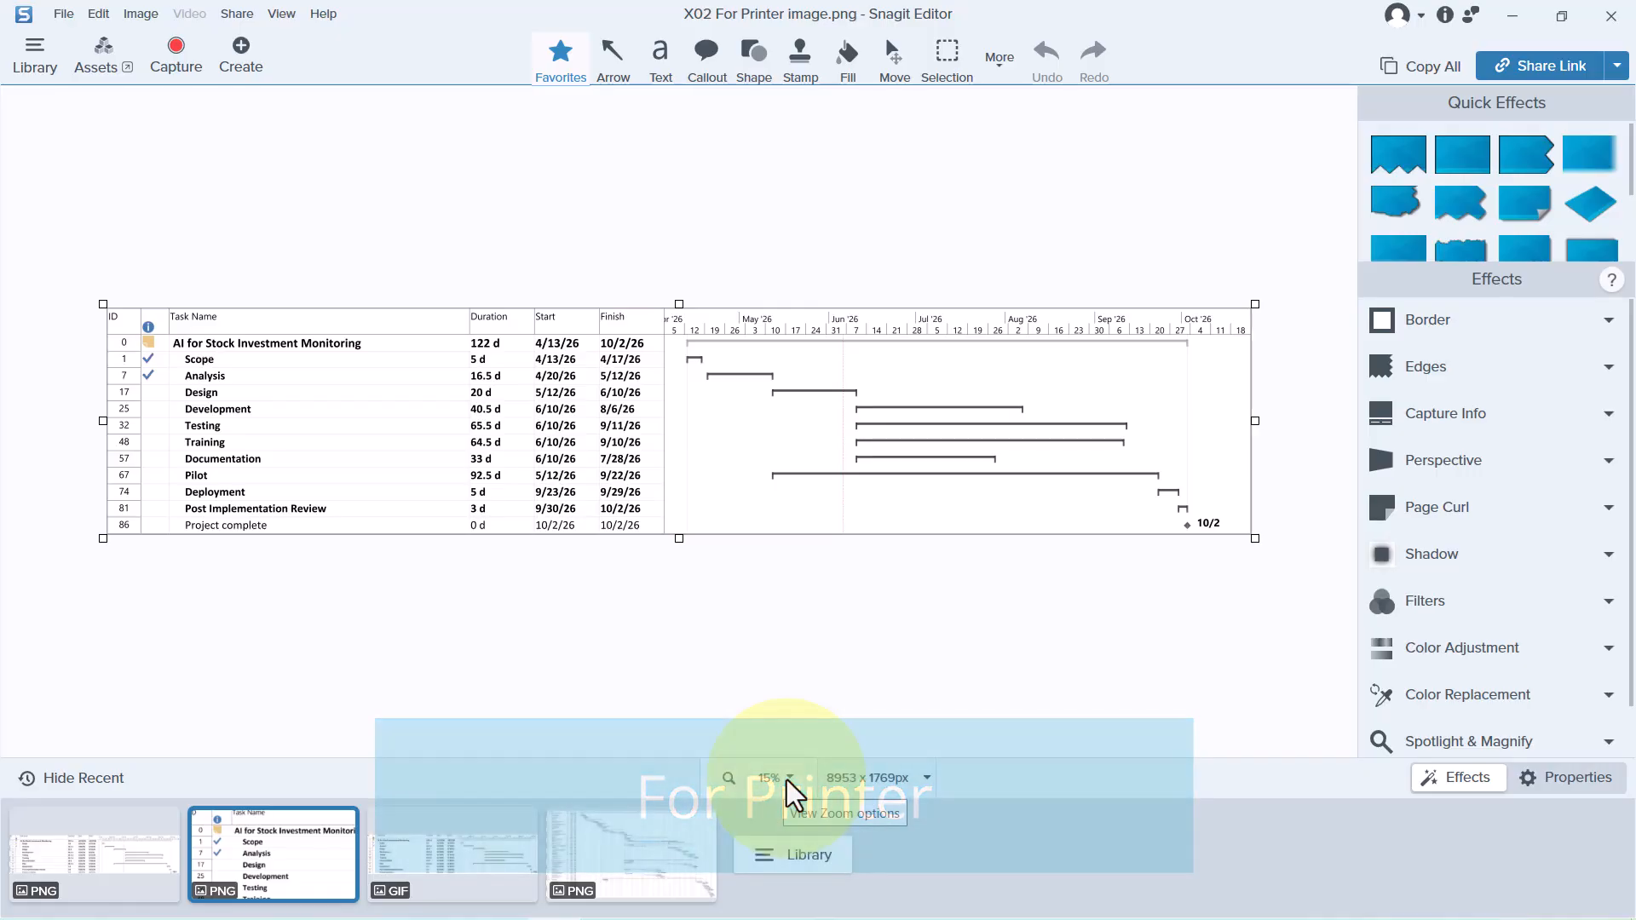
pyautogui.click(789, 778)
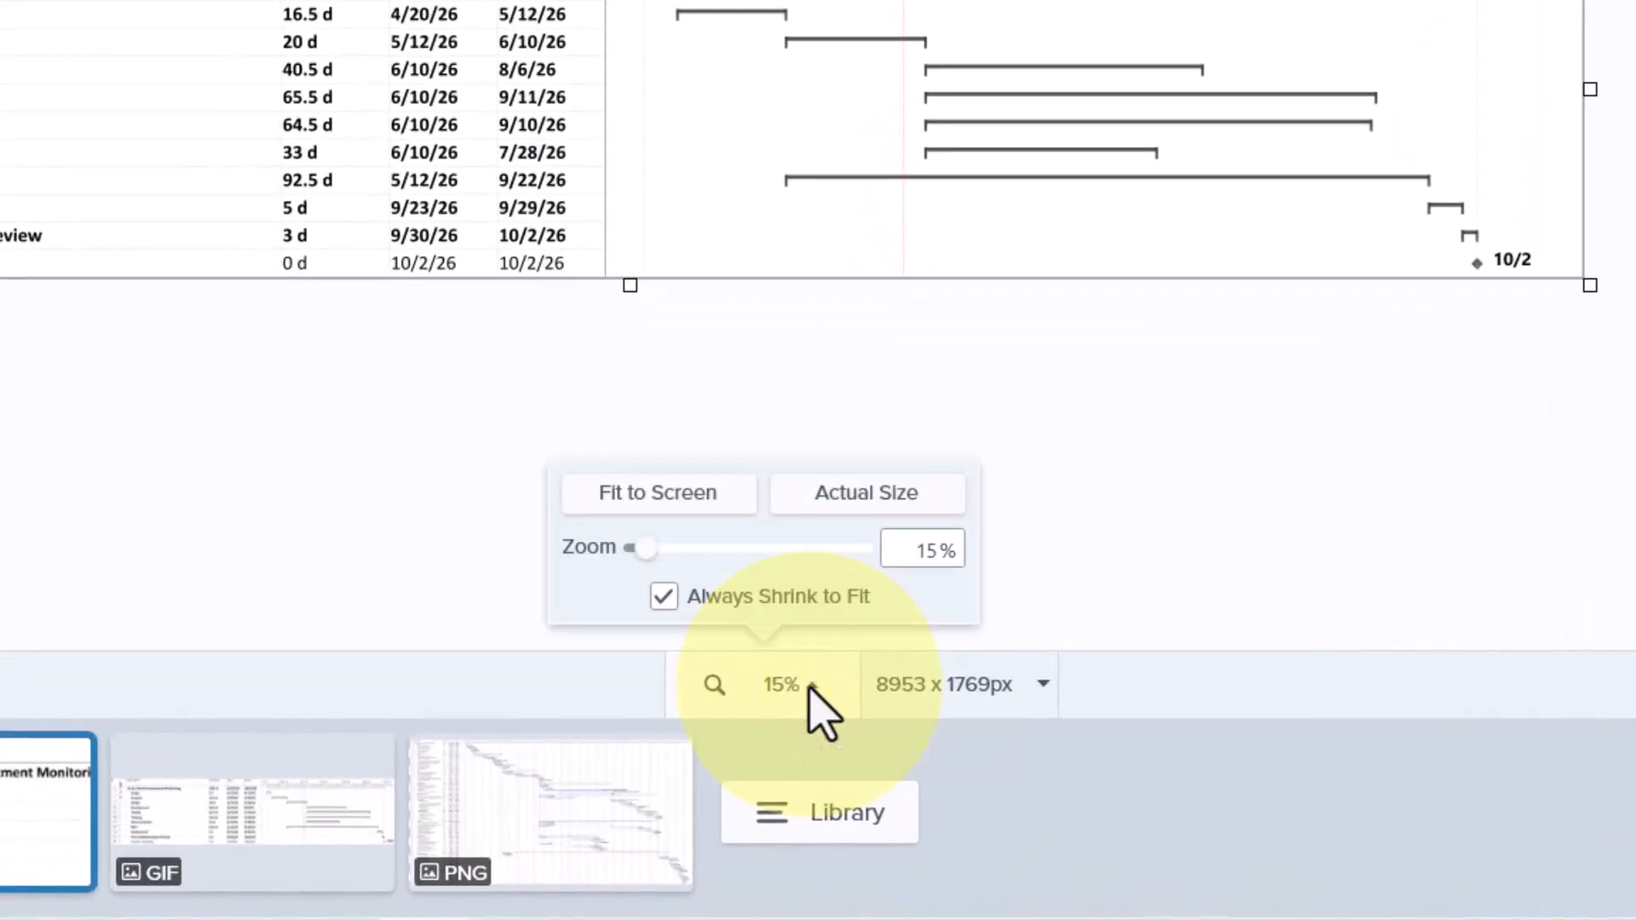
pyautogui.click(859, 493)
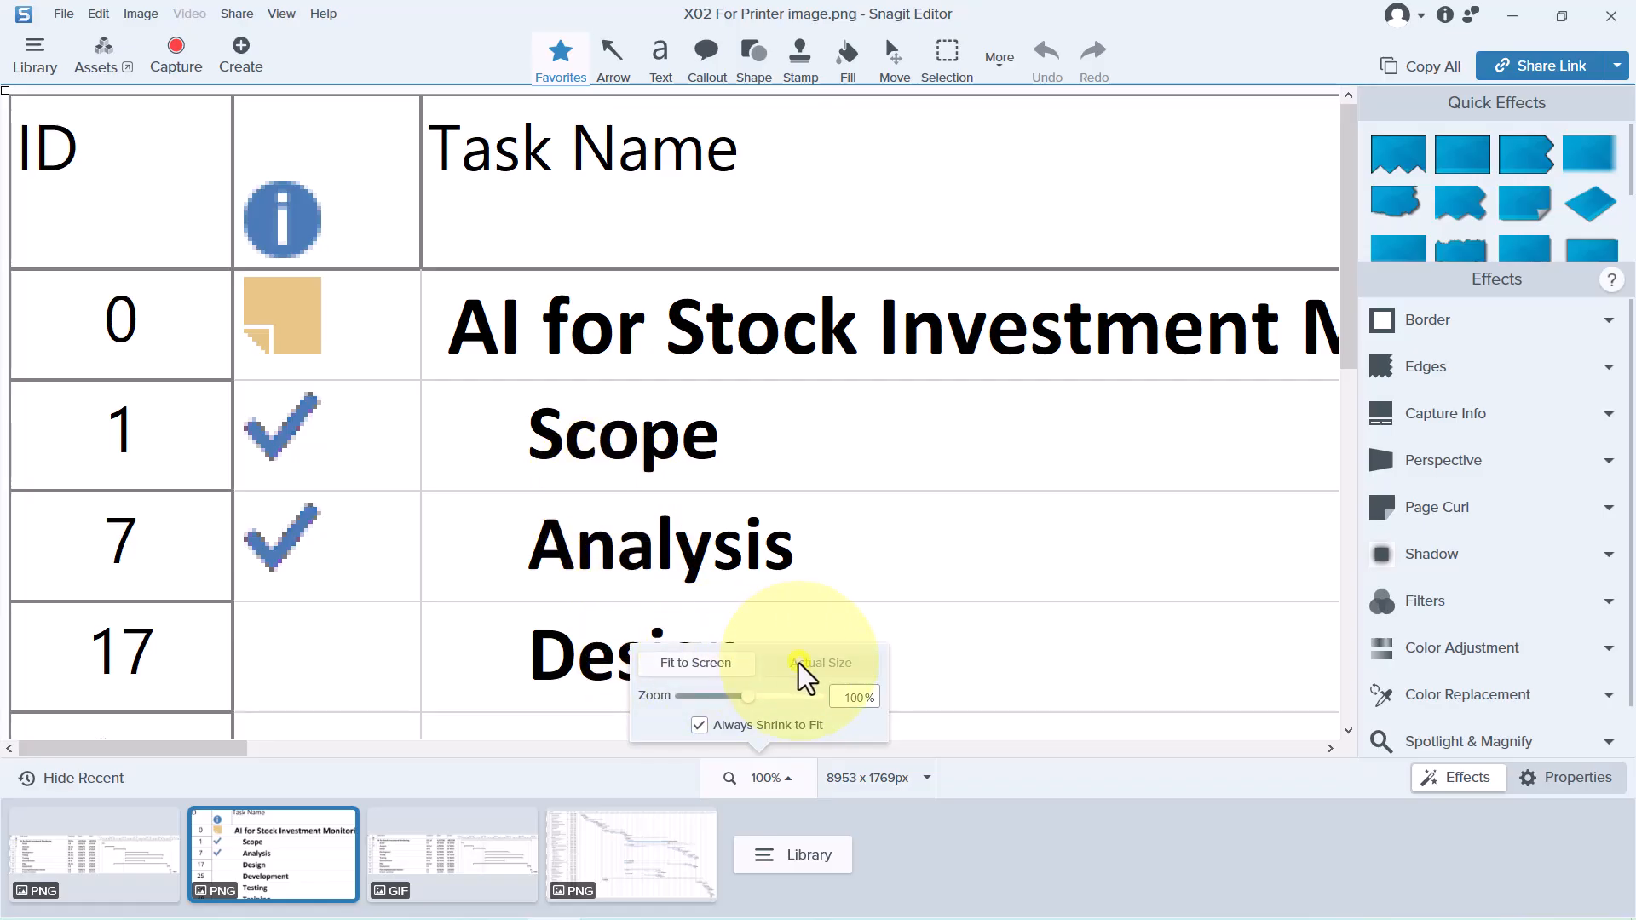
pyautogui.click(709, 662)
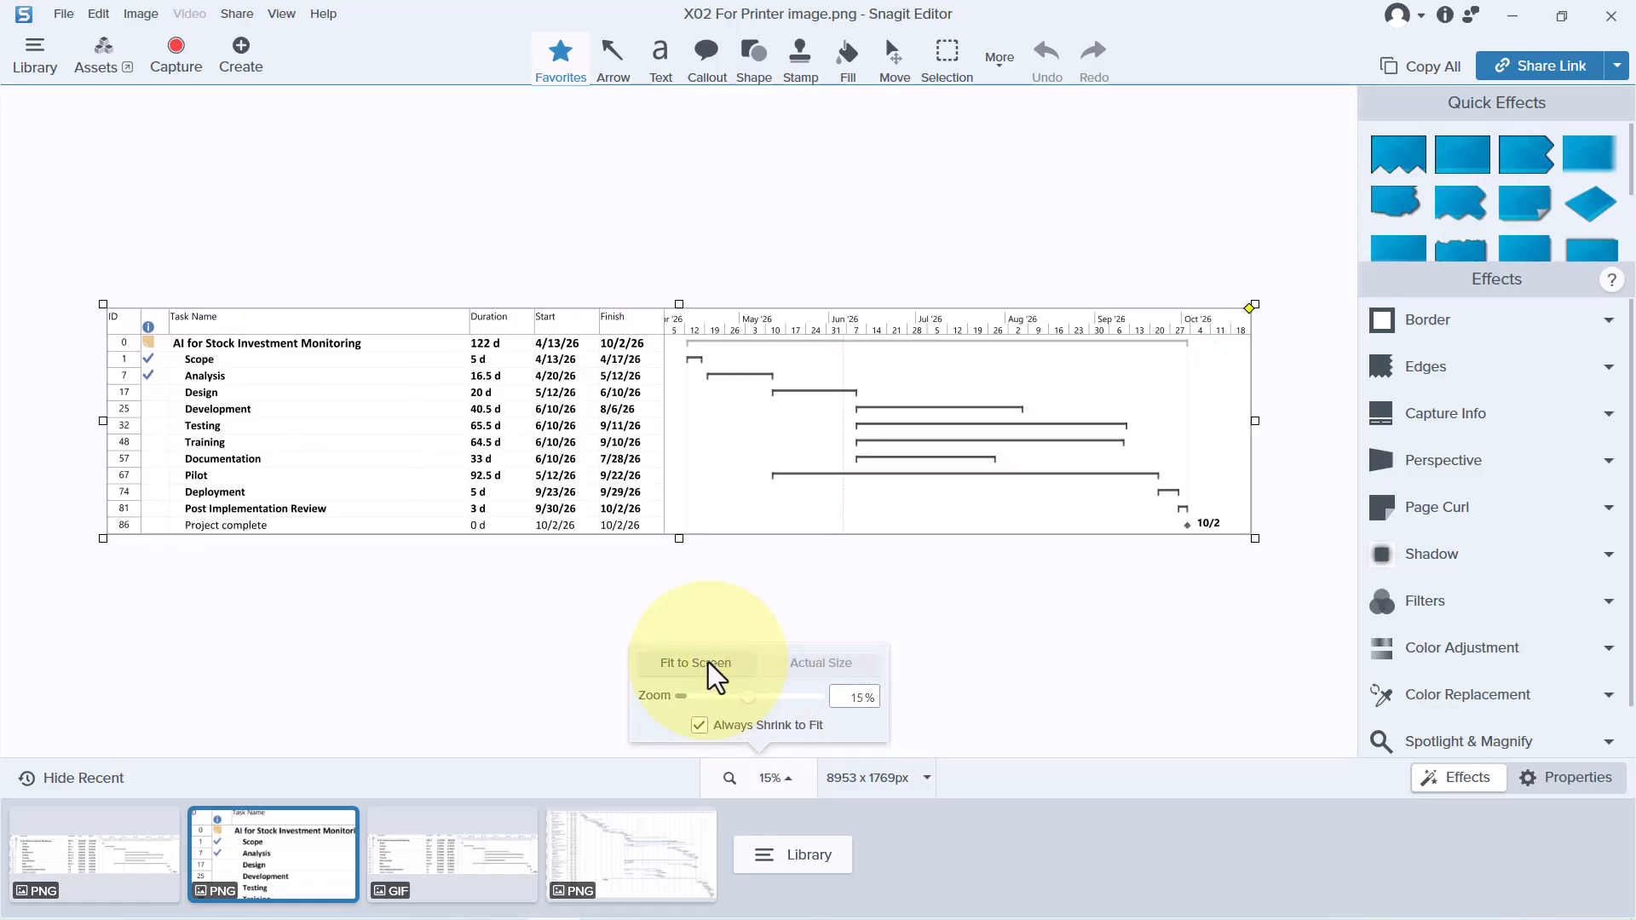
# Compare the X03 To GIF image with the X01 For Screen image, and open the X04 Entire project image.
pyautogui.click(464, 875)
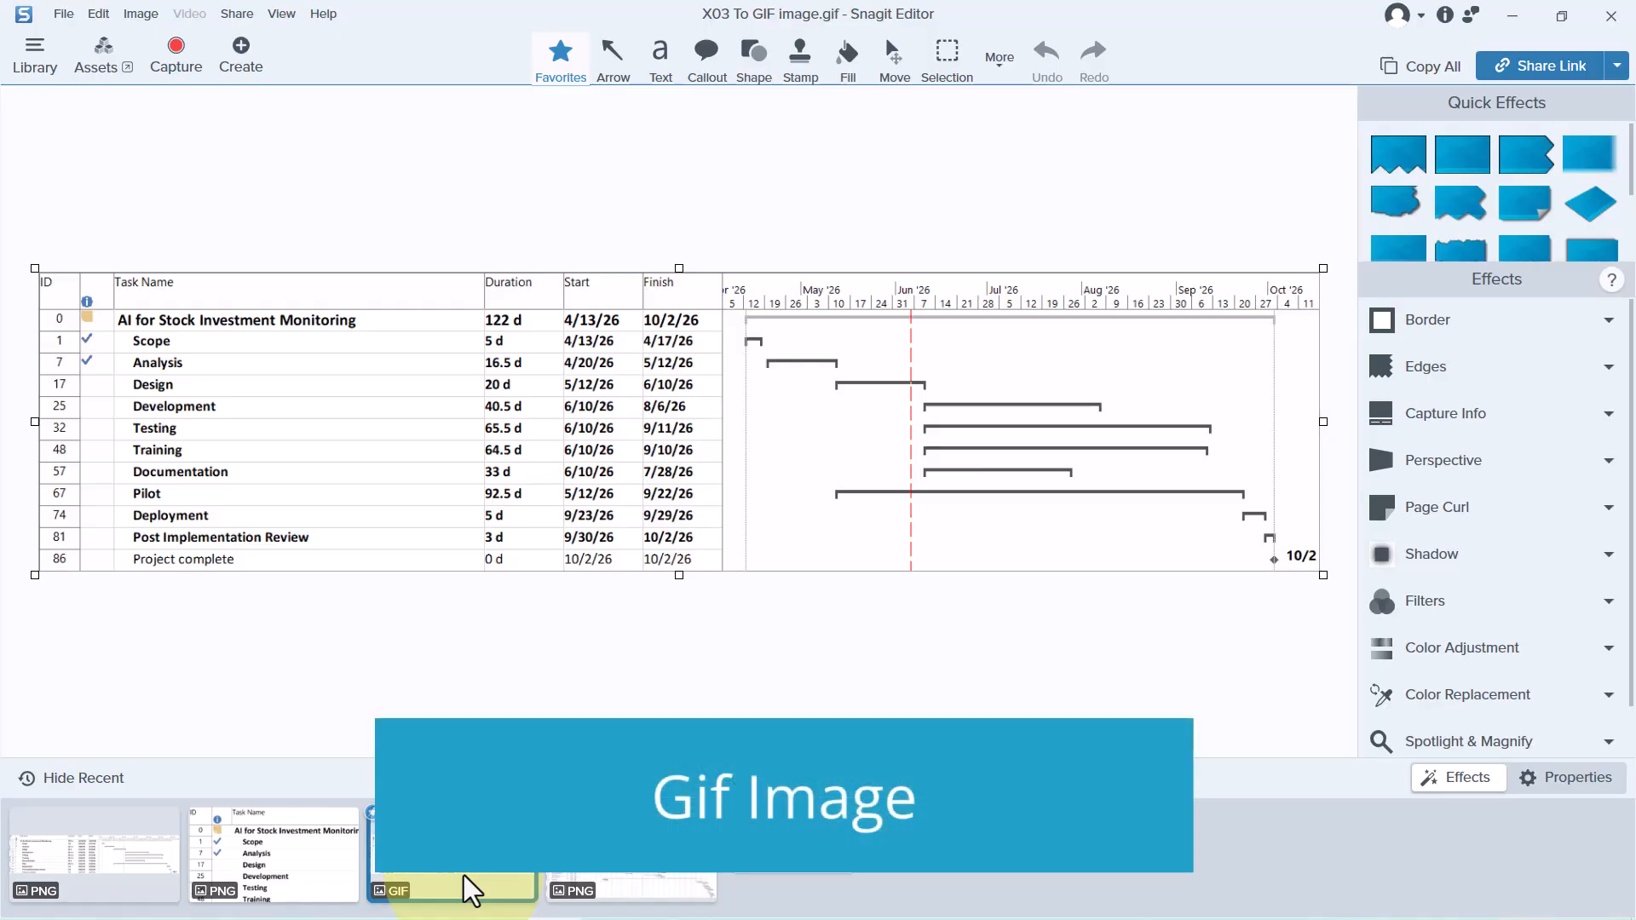
pyautogui.click(122, 854)
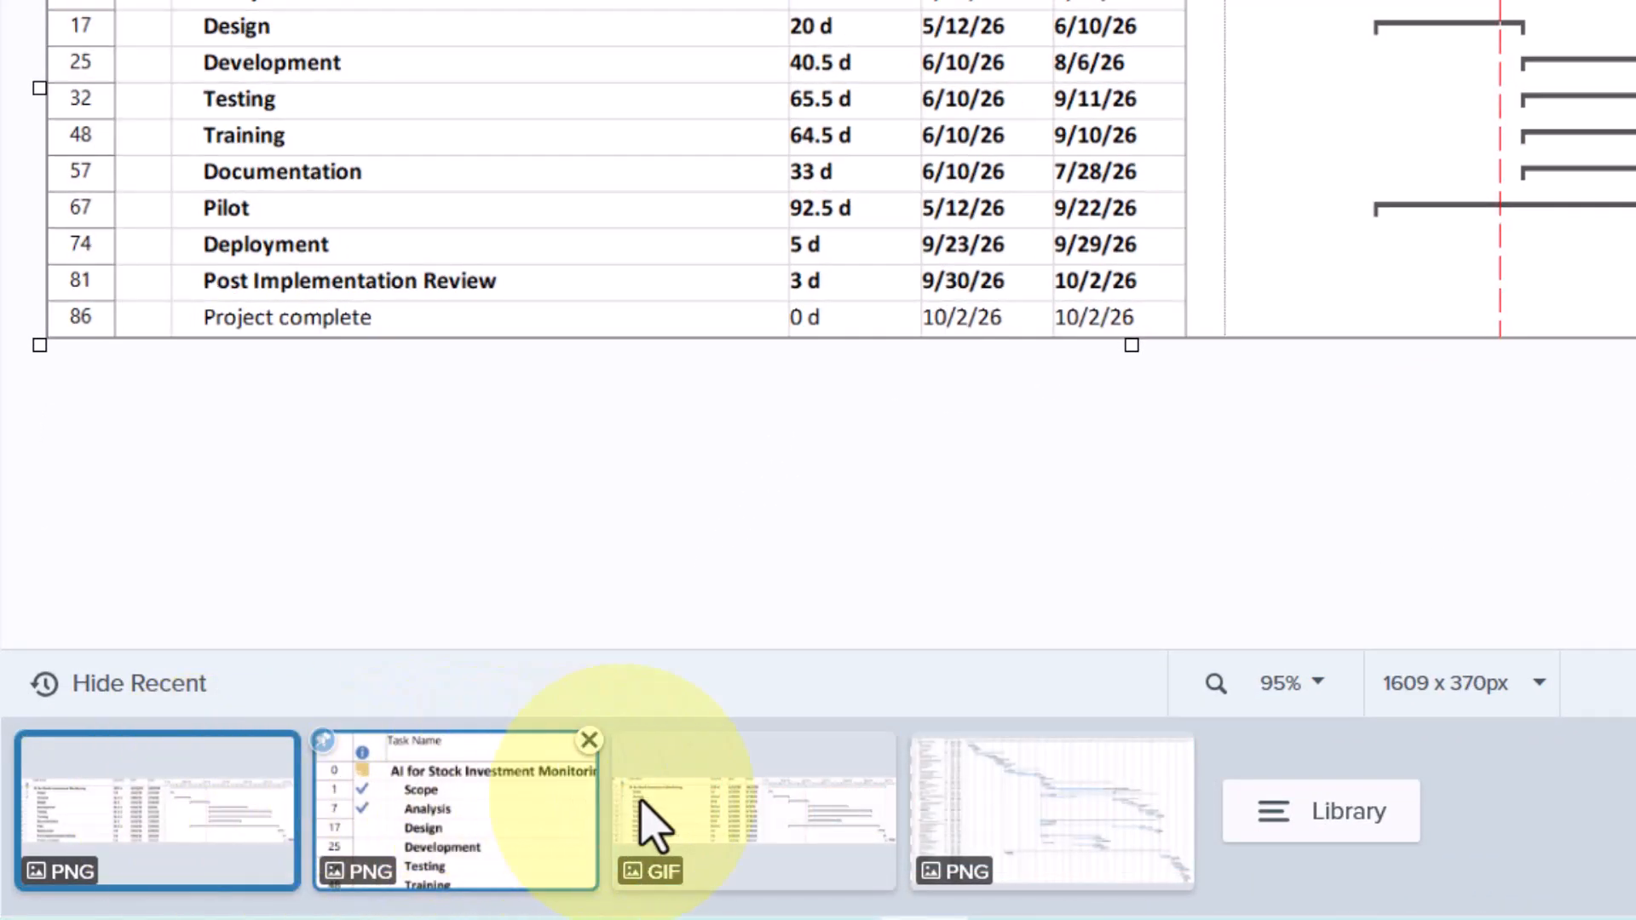
pyautogui.click(741, 804)
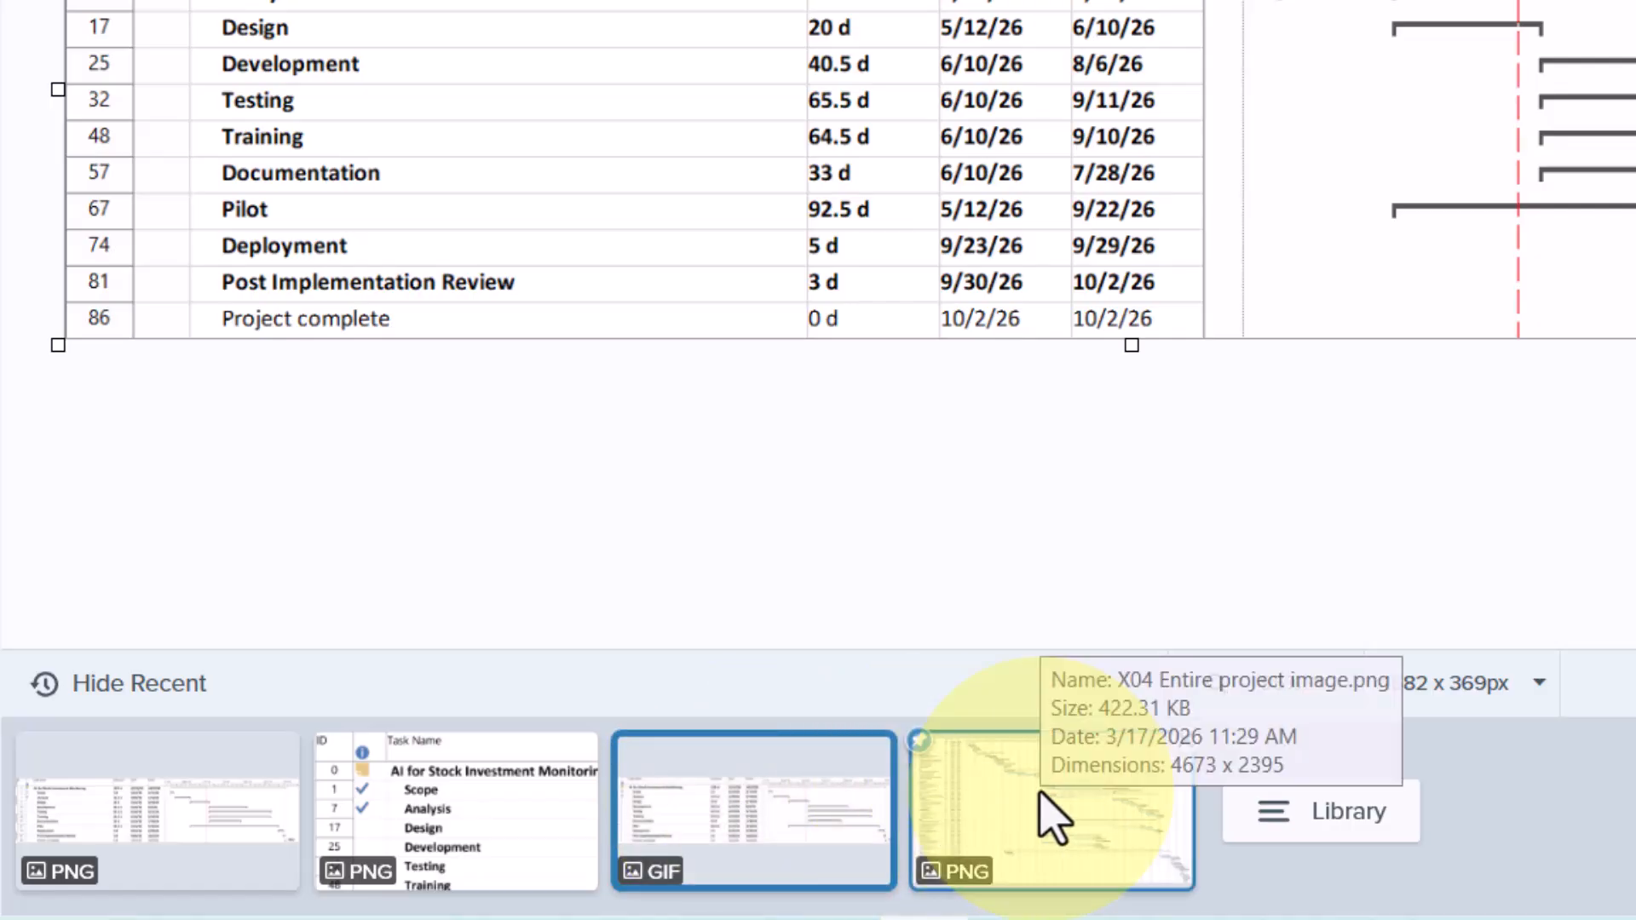
pyautogui.click(1054, 818)
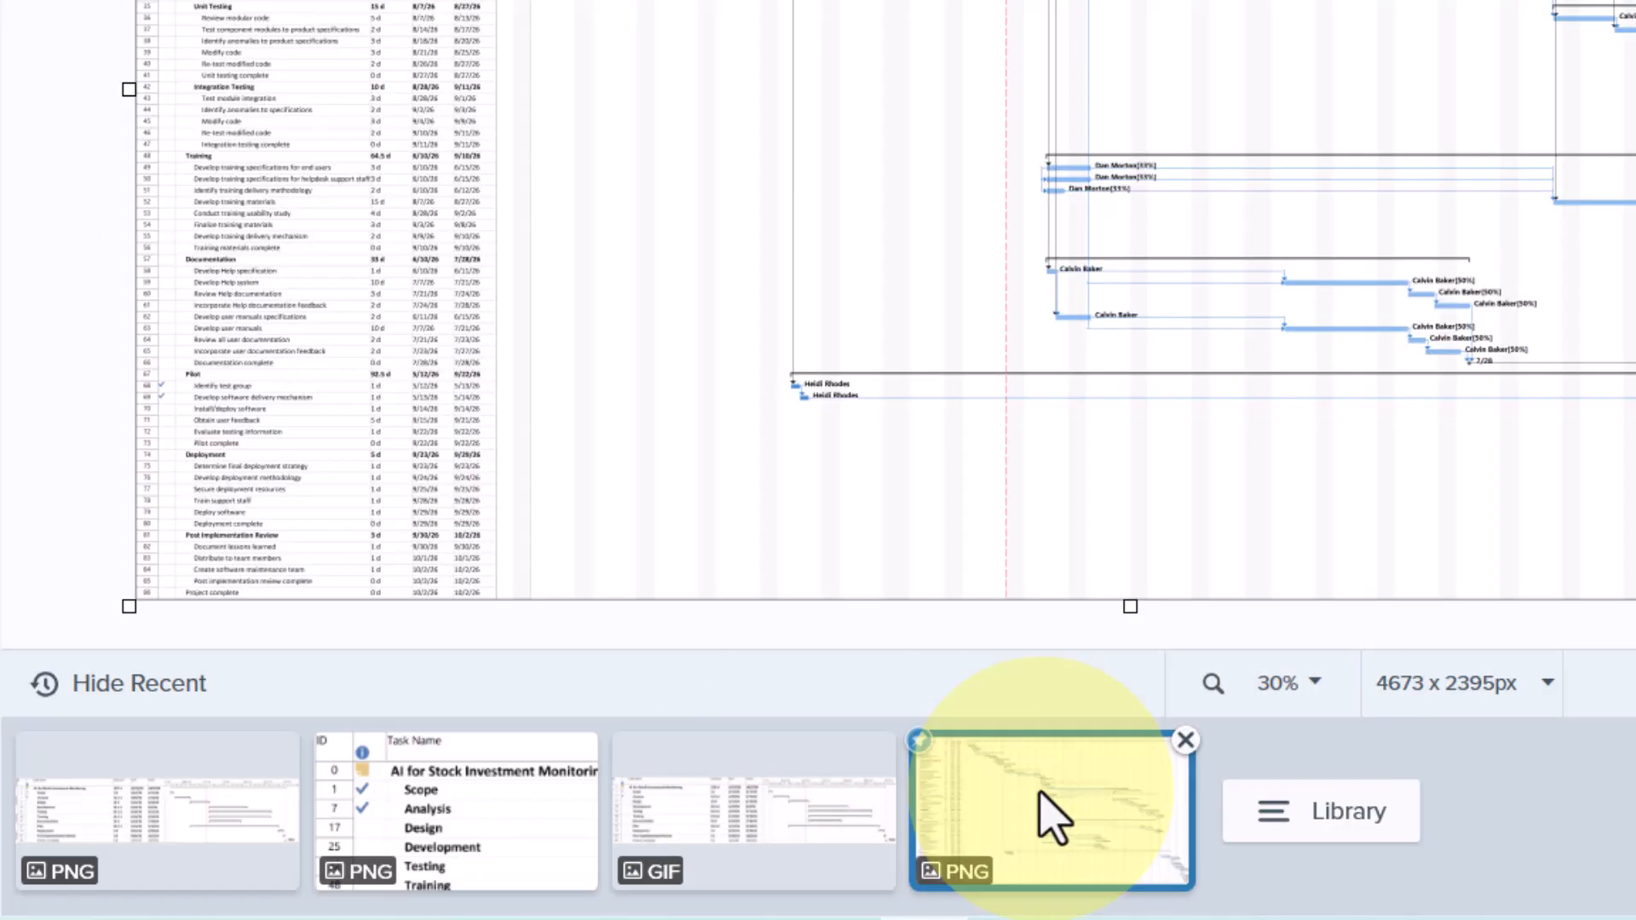